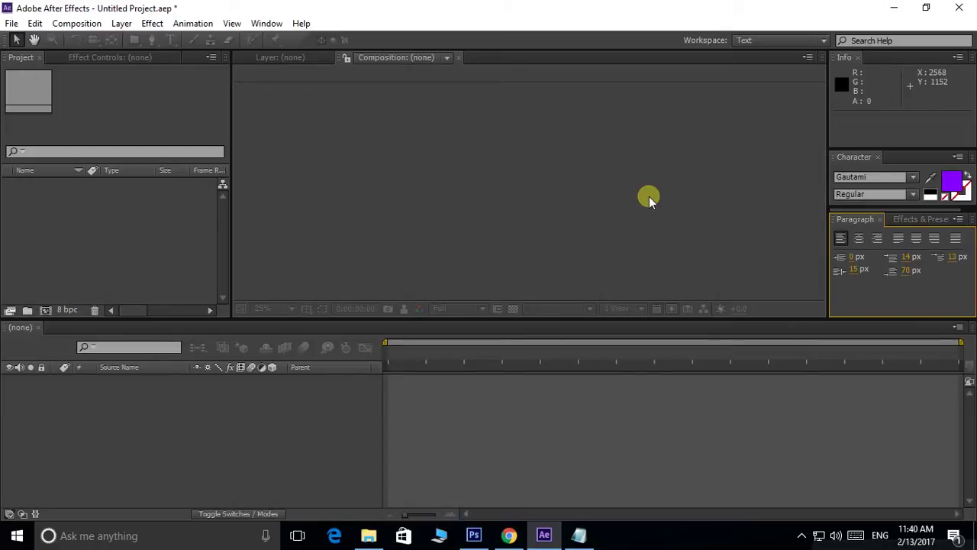
Switch to the browser showing the Dhruva theatrical trailer on YouTube.
left_click(513, 536)
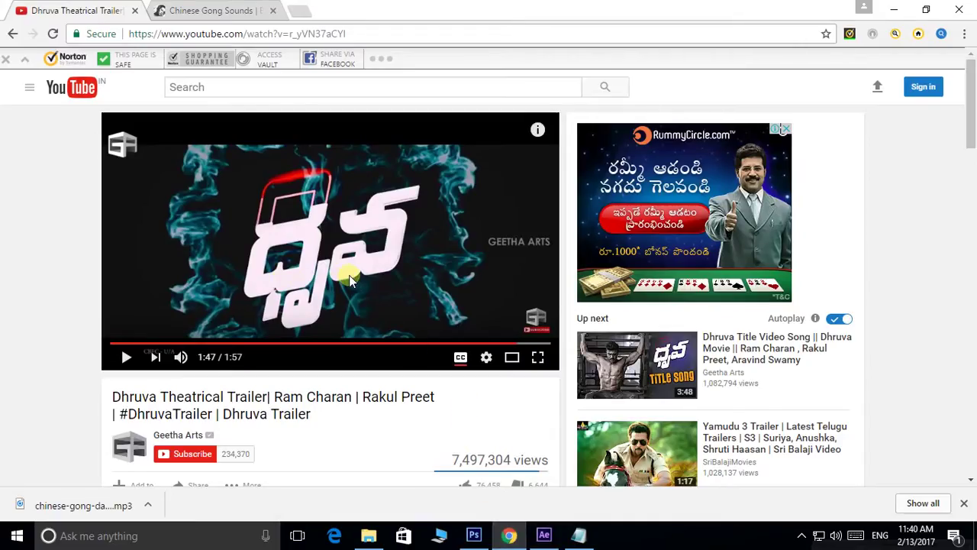
Replay the trailer's title reveal from 1:45 to 1:47, then bring up dhruva title.psd in Photoshop.
left_click(509, 343)
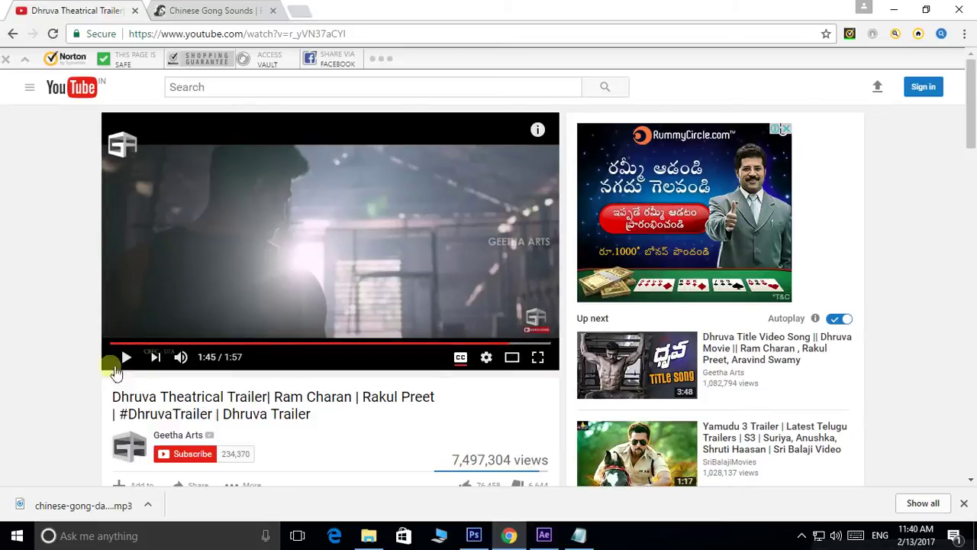
left_click(127, 362)
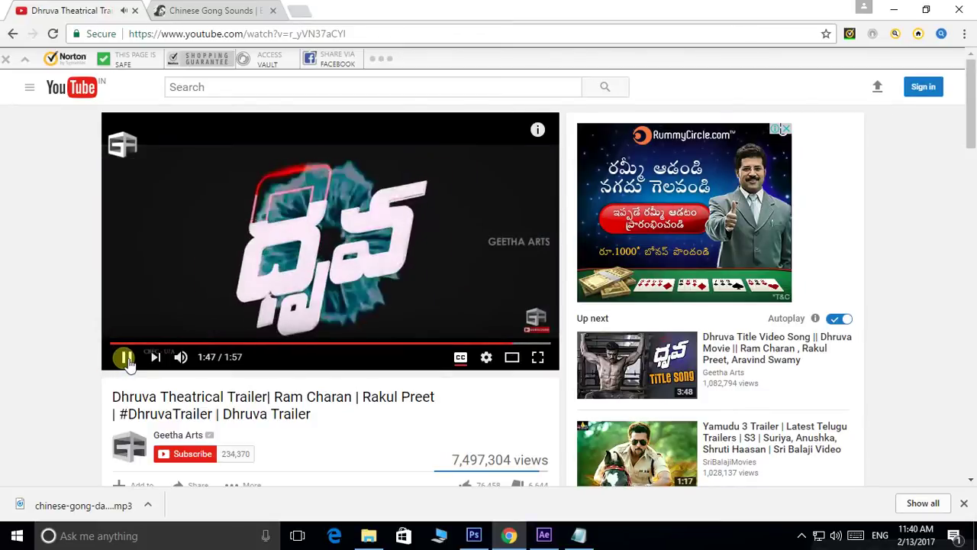
left_click(127, 359)
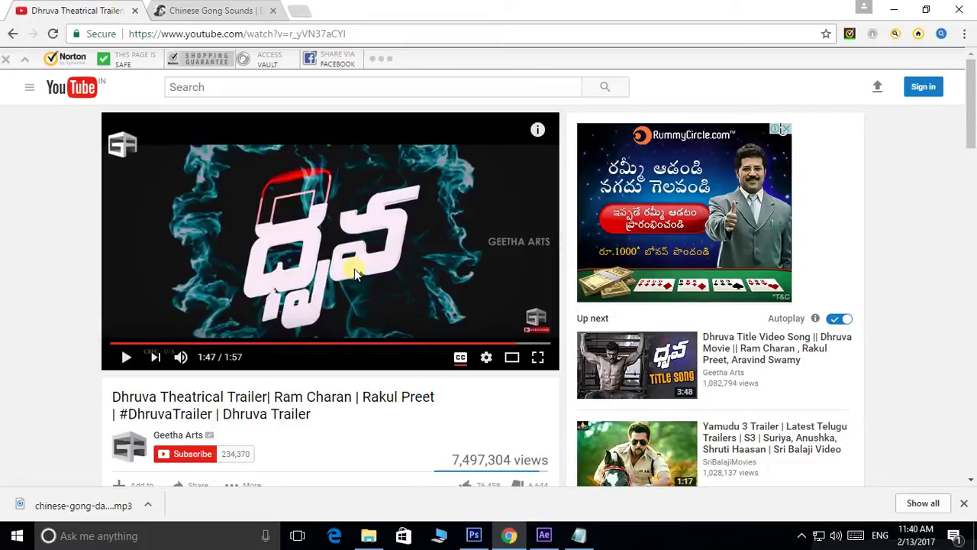
left_click(473, 533)
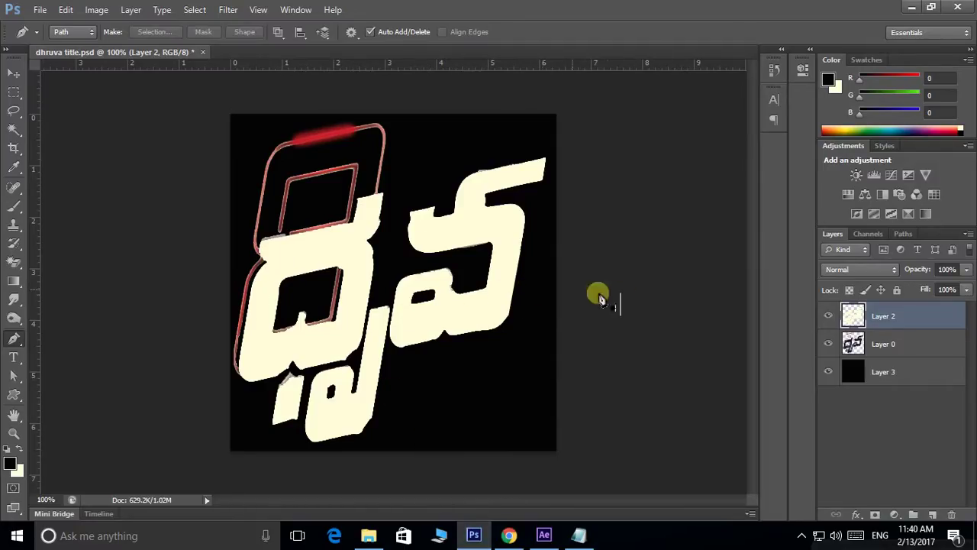
Delete the black Layer 3 background, leaving Layer 0 and Layer 2 visible.
left_click(829, 317)
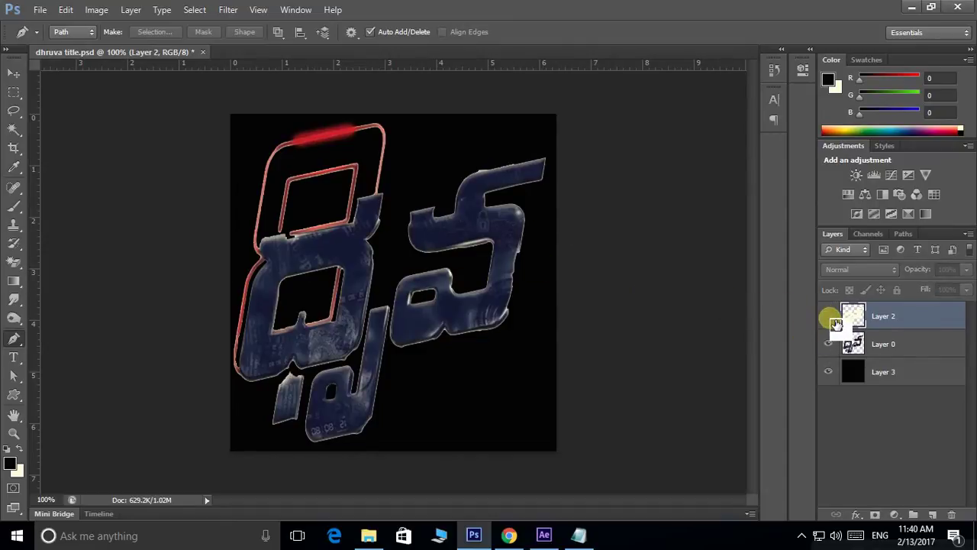
left_click(830, 316)
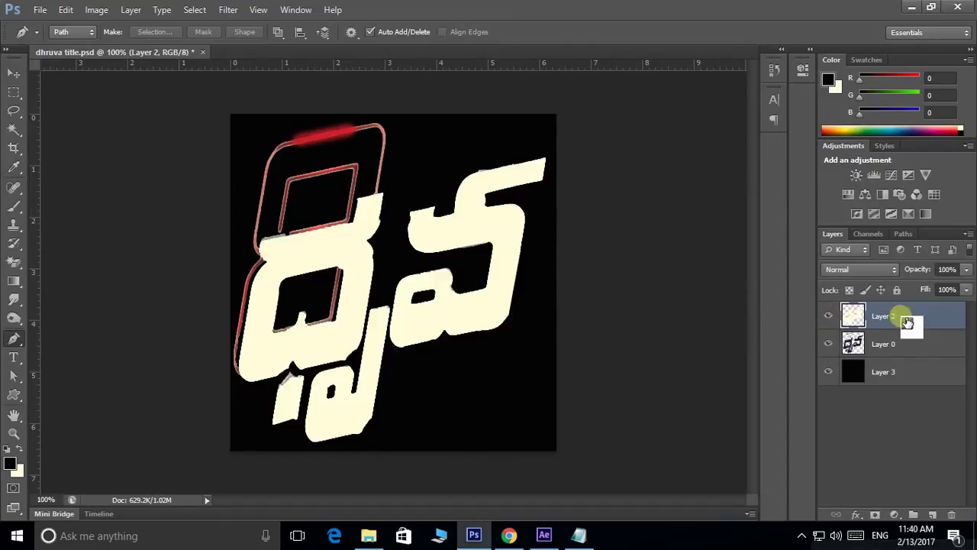
left_click(829, 316)
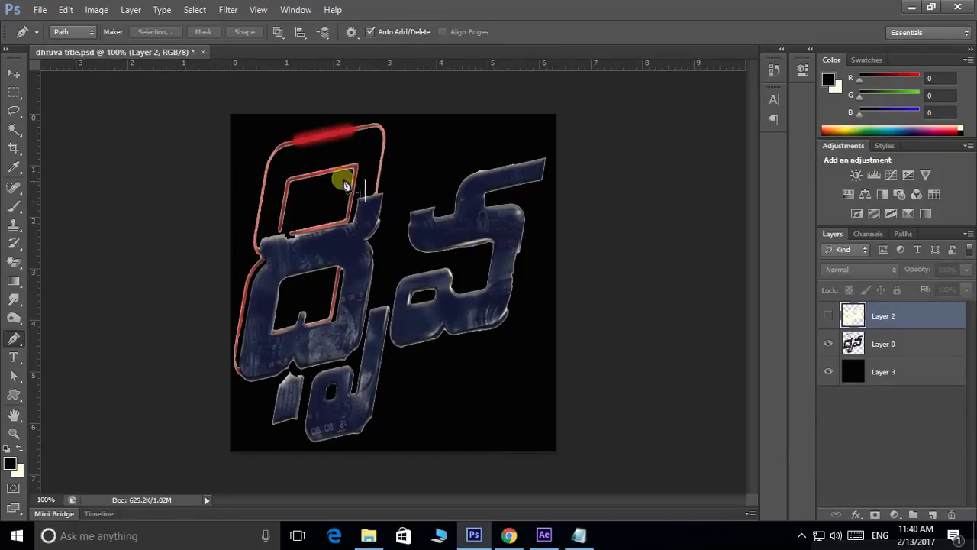
left_click(828, 343)
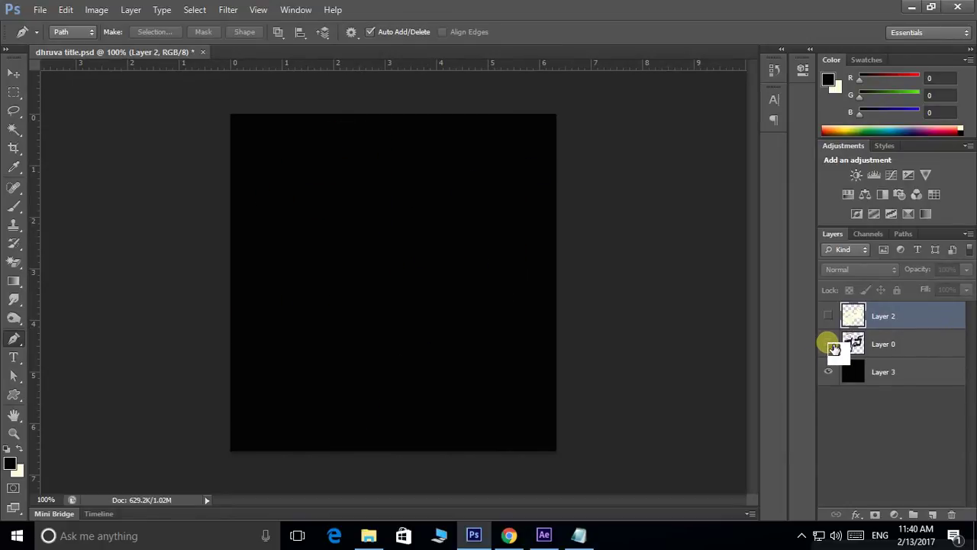
left_click_drag(885, 372, 917, 382)
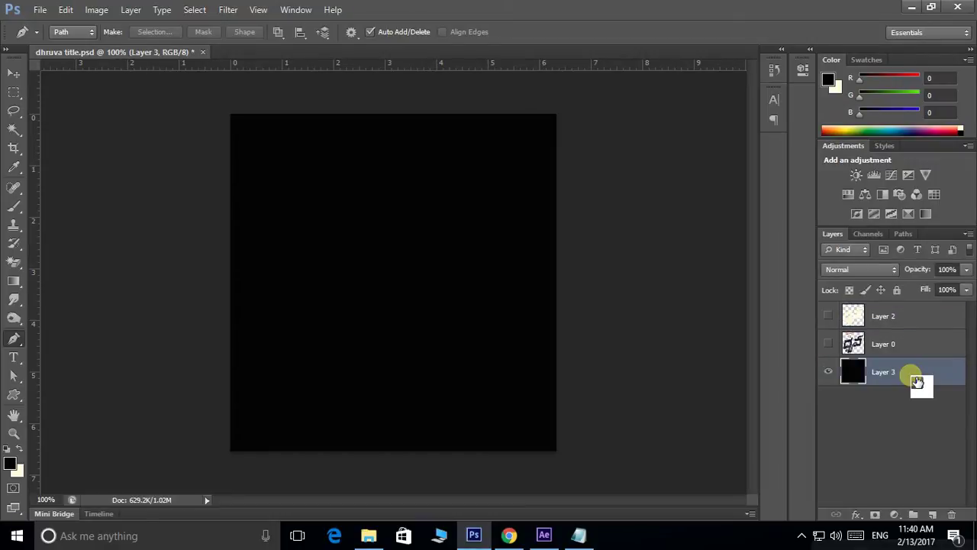
key("Delete")
left_click(828, 344)
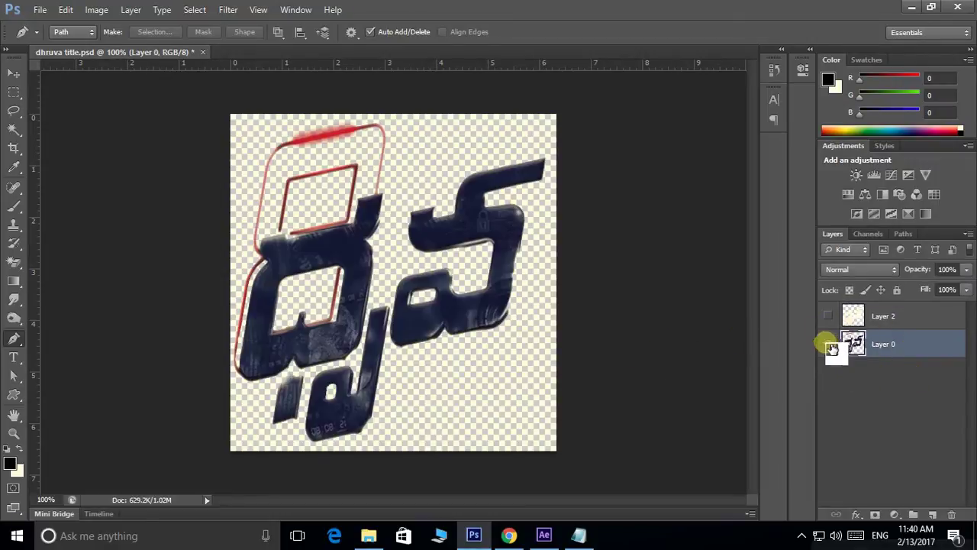
left_click(828, 315)
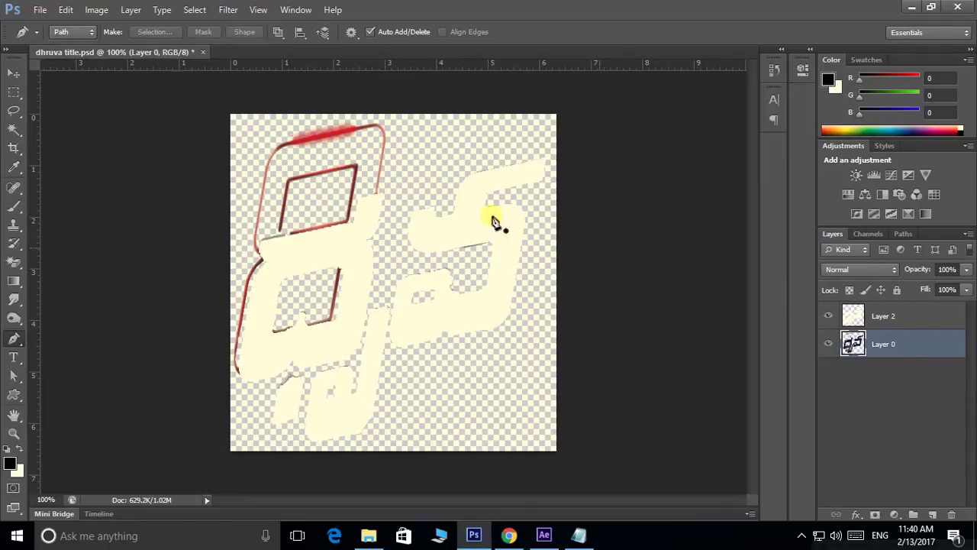
Save dhruva title.psd and bring up the project folder in File Explorer.
left_click(40, 10)
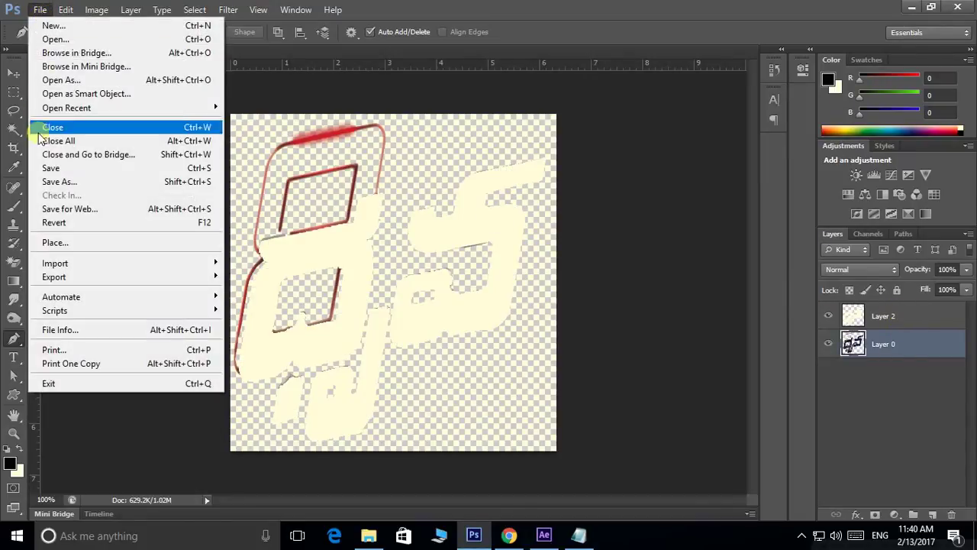
left_click(46, 164)
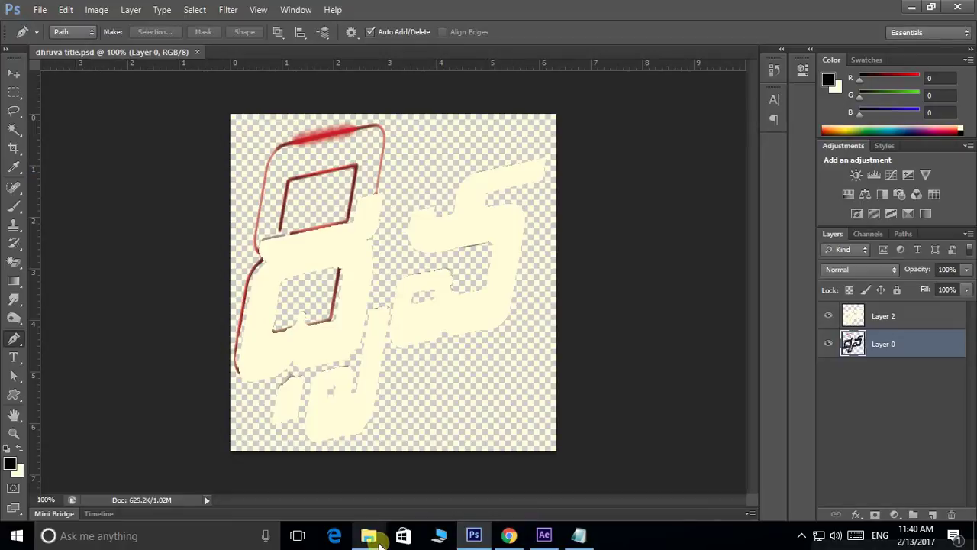
left_click(369, 535)
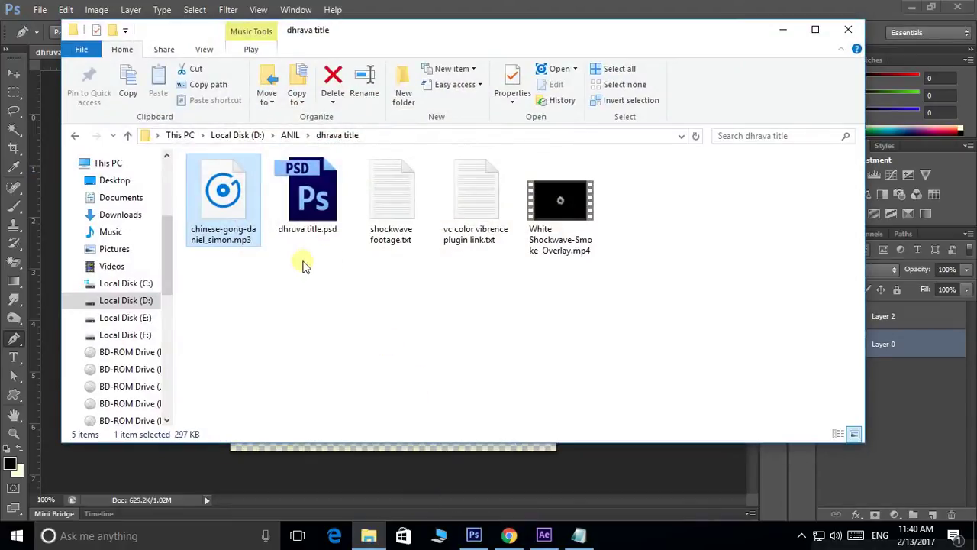
Select dhruva title.psd in the dhrava title folder, then return to After Effects.
left_click(309, 205)
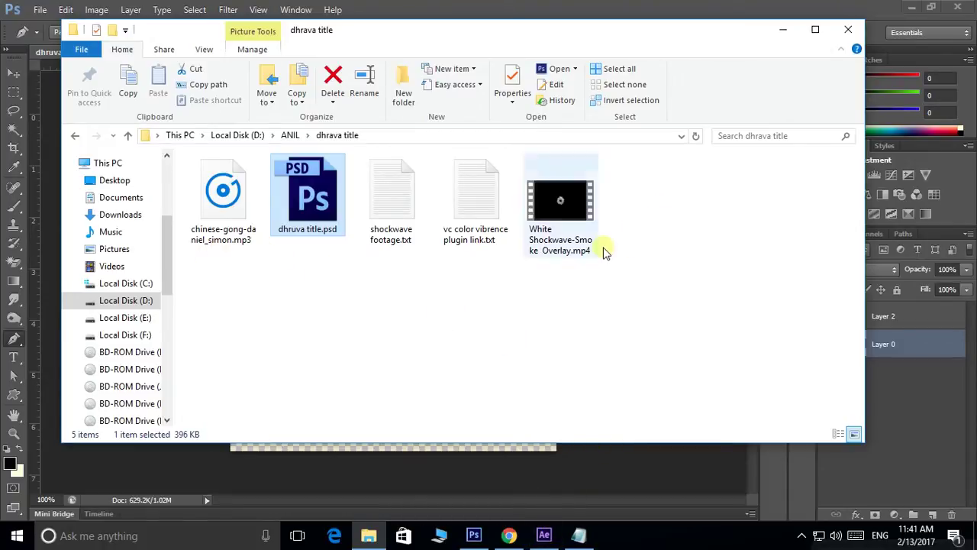
left_click(547, 536)
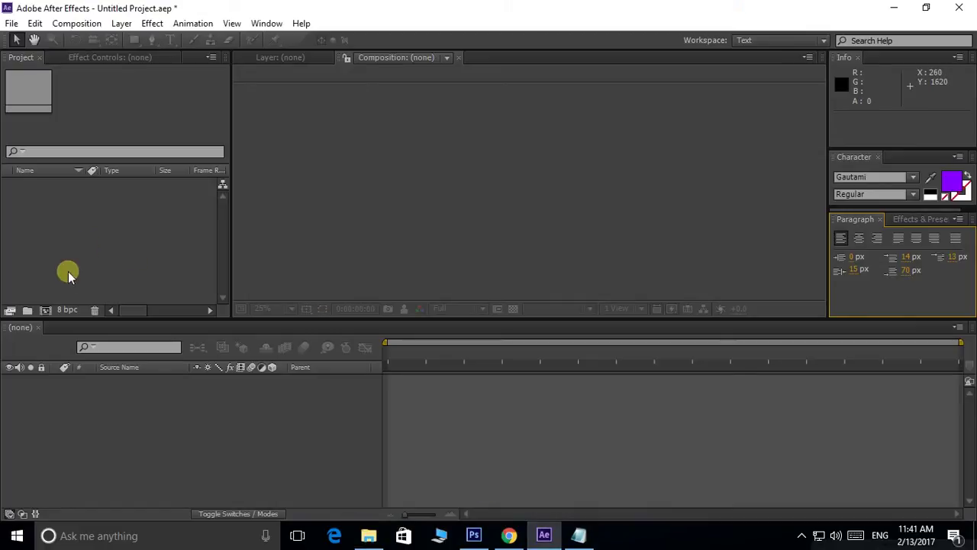
Create Comp 1 at 1440×1080, 25 fps and import dhruva title.psd as a composition.
left_click(46, 310)
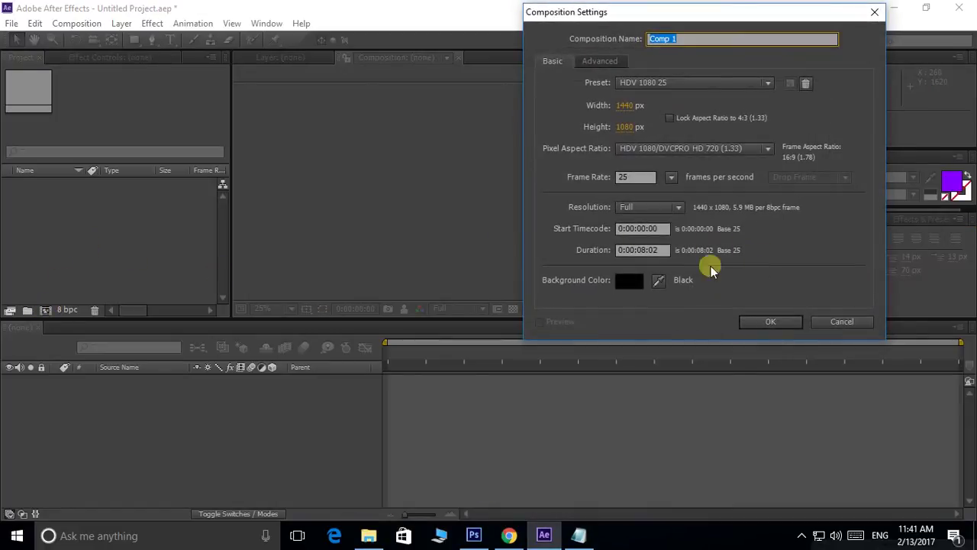
left_click(770, 321)
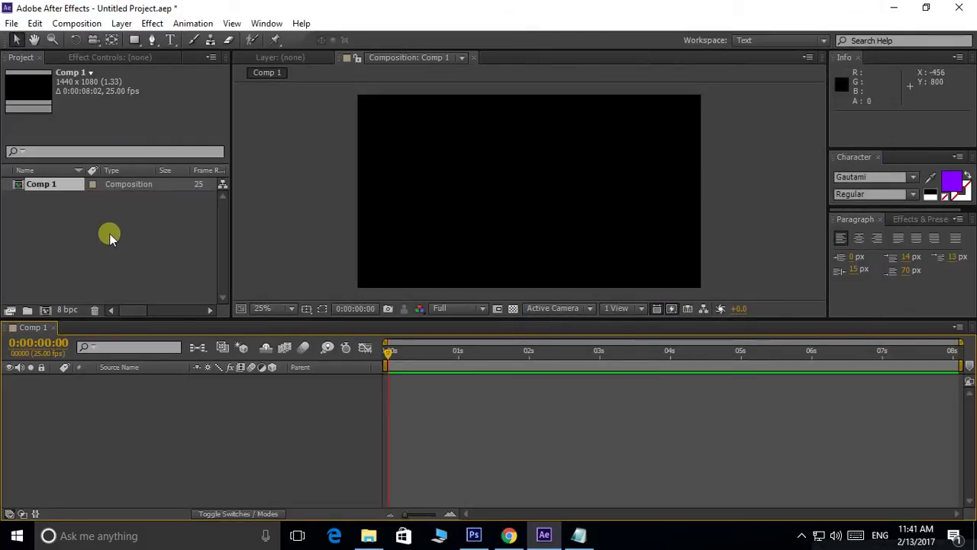
double_click(102, 234)
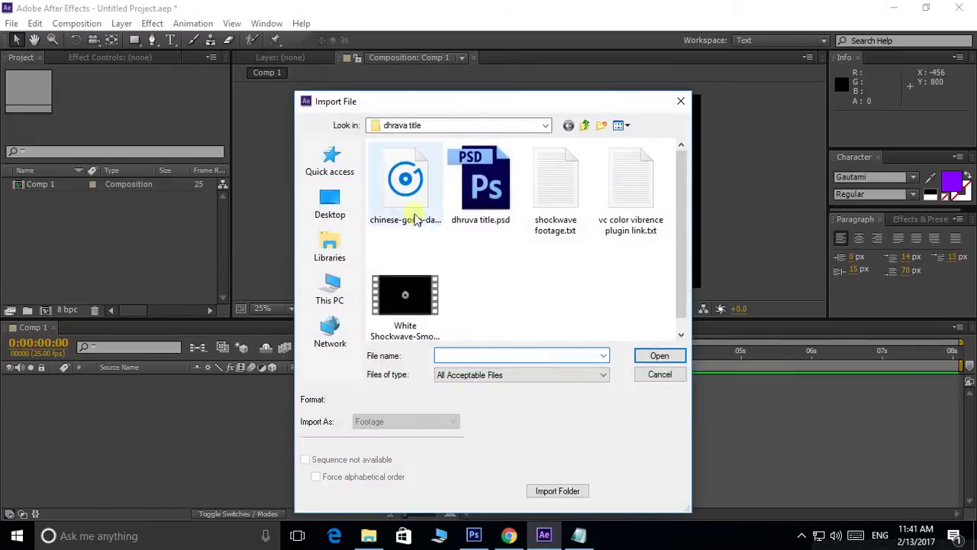
left_click(483, 195)
left_click(656, 359)
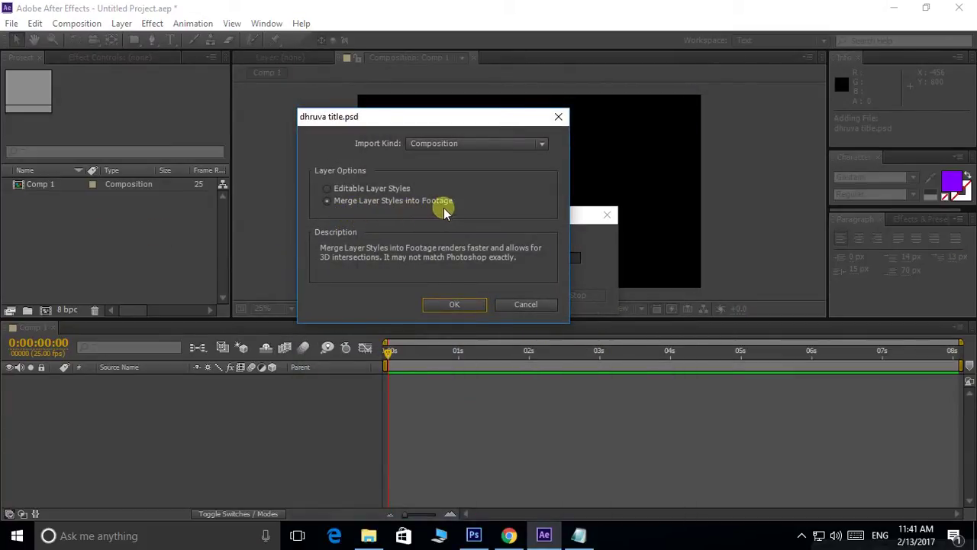
left_click(451, 304)
Add Layer 0 and Layer 2 from the dhruva title Layers folder into Comp 1.
left_click(21, 186)
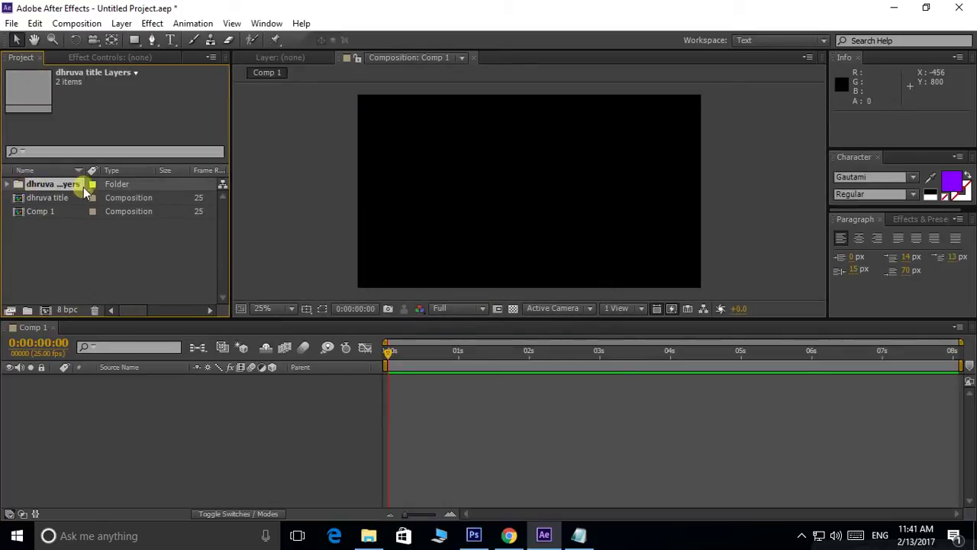
left_click(8, 184)
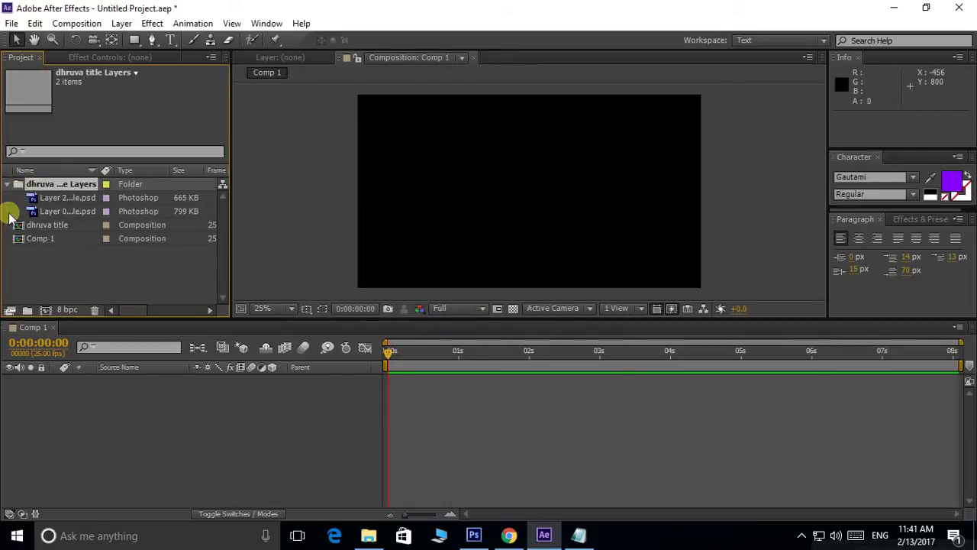
left_click(52, 197)
left_click(63, 210)
left_click(60, 197)
left_click(63, 212)
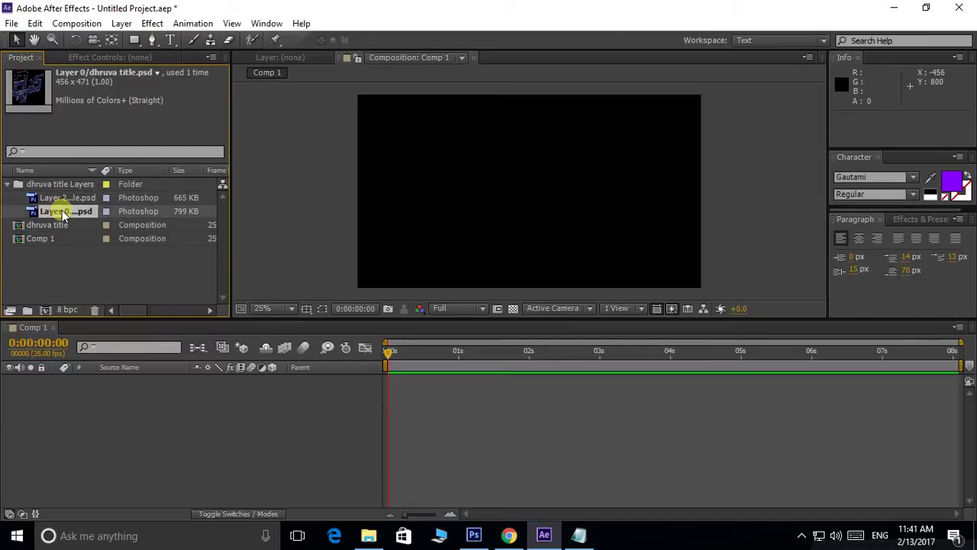
left_click(67, 200, "ctrl")
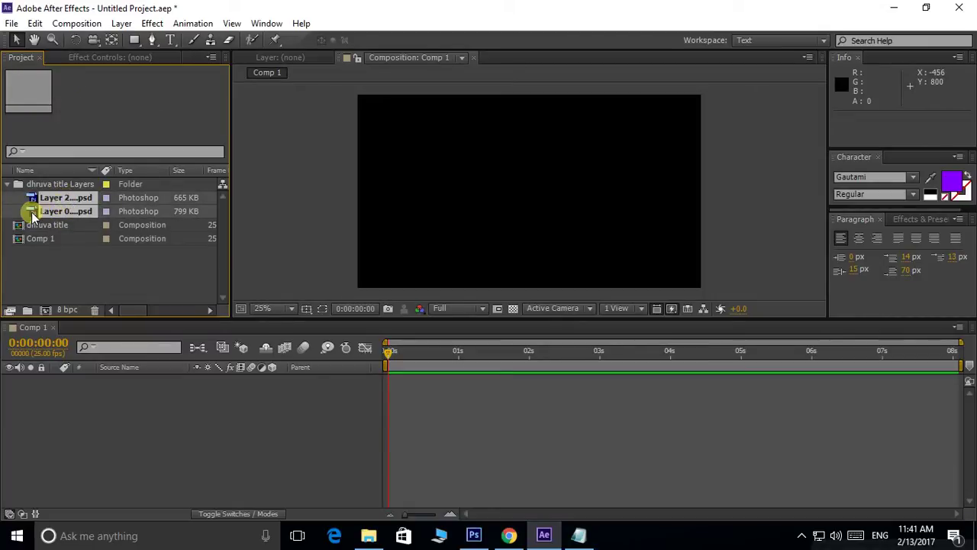
left_click_drag(32, 216, 524, 190)
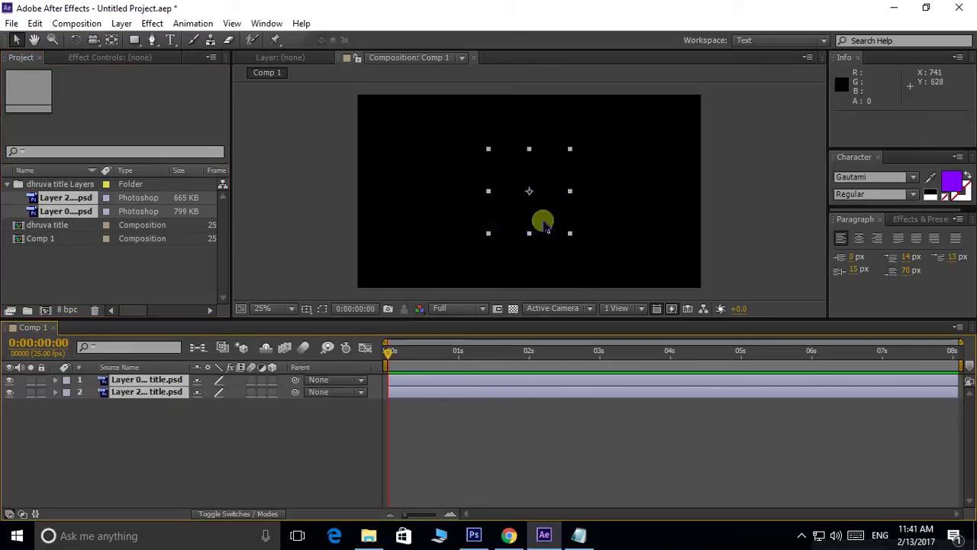
Move Layer 0 below Layer 2 in the timeline stack.
left_click(91, 425)
left_click(145, 379)
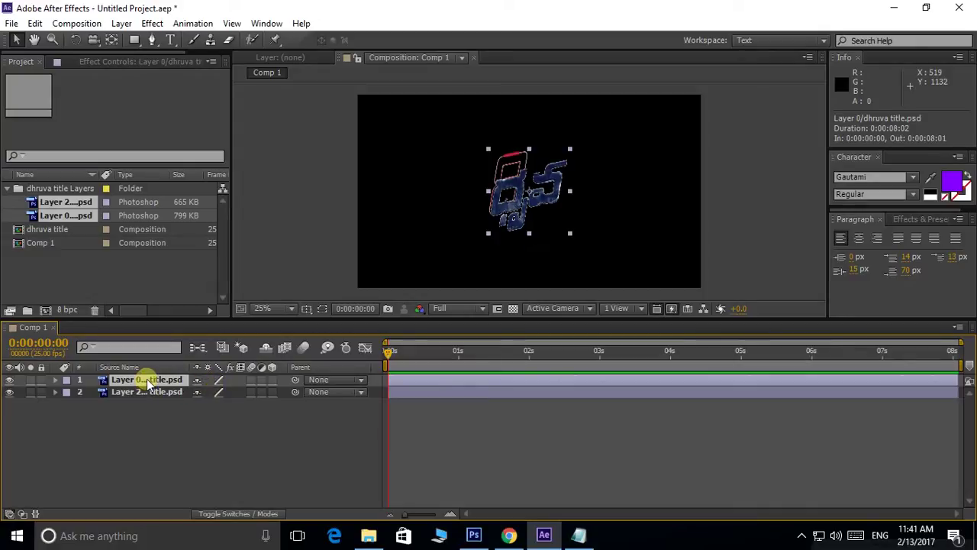
left_click_drag(153, 381, 146, 394)
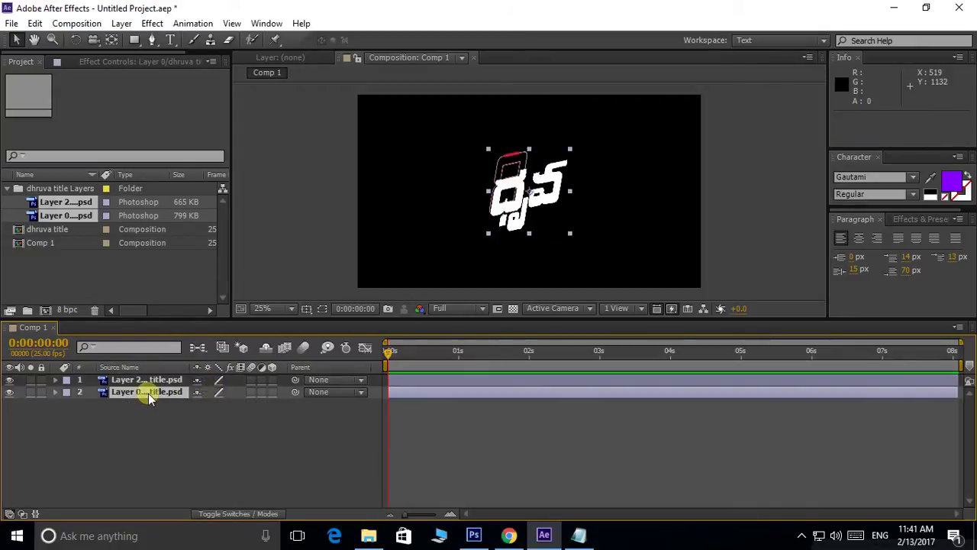
left_click(168, 441)
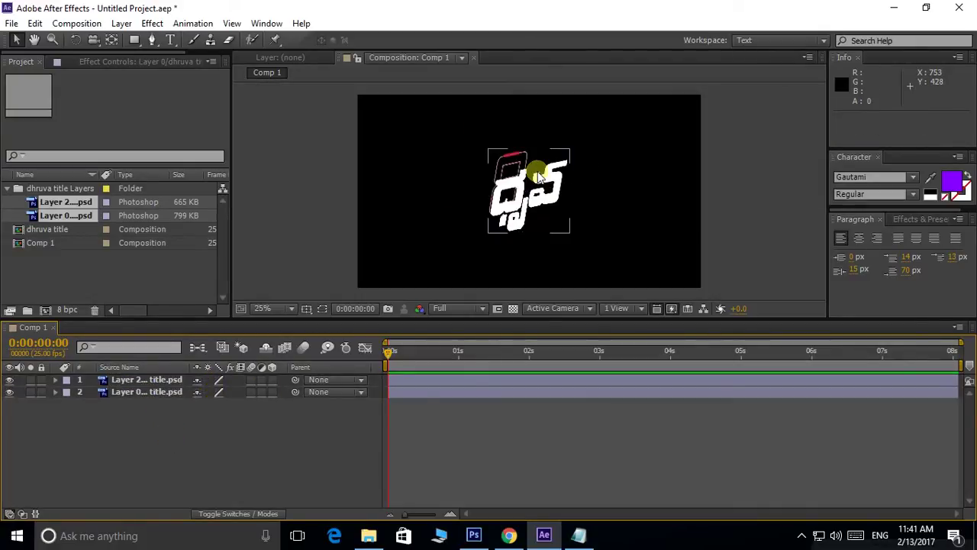
Scale both title layers together to about 131%, then select the top layer.
left_click(132, 381)
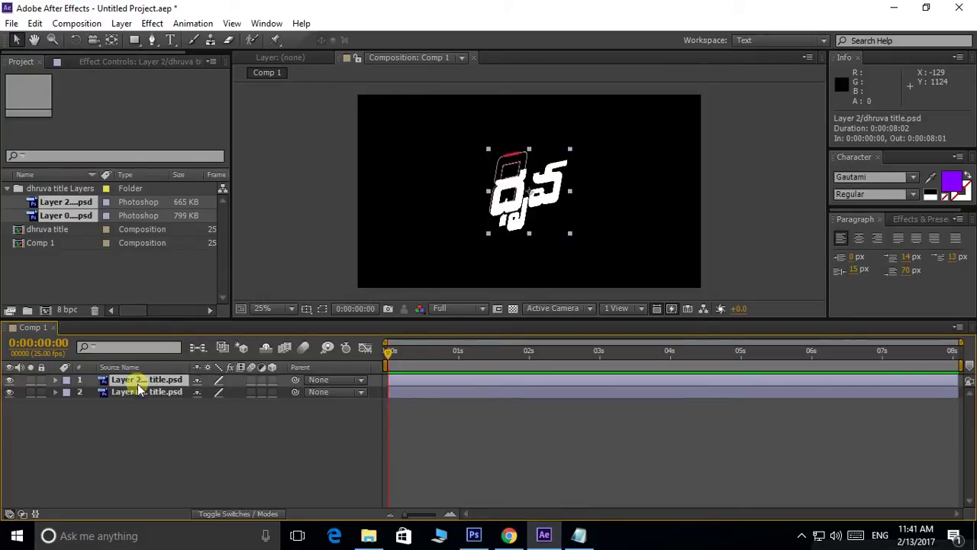
left_click(140, 394, "shift")
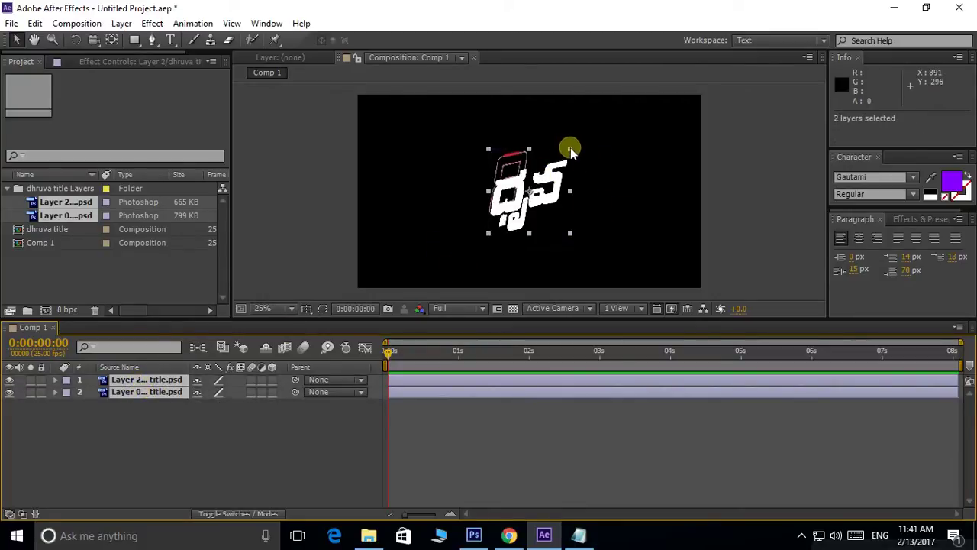
left_click_drag(574, 148, 586, 135)
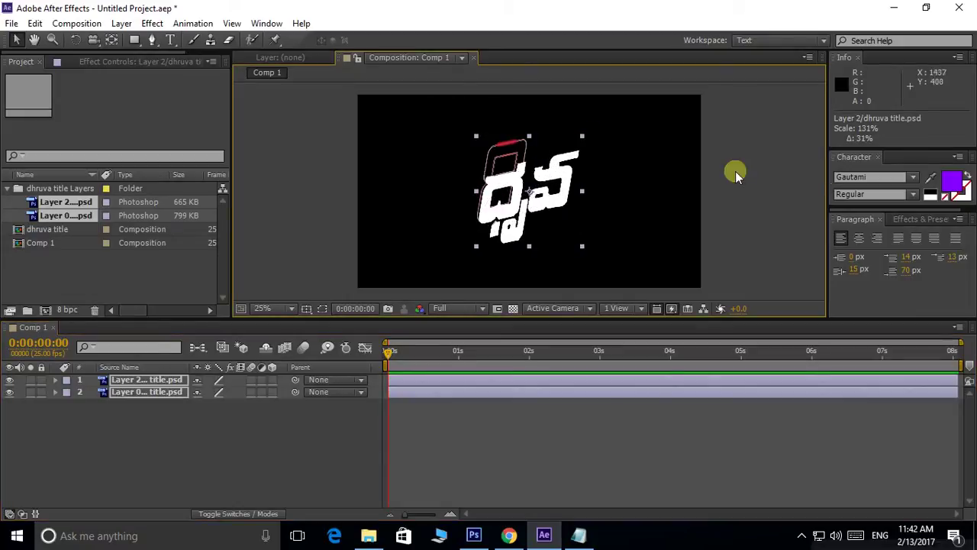
scroll(684, 204, "down", 1)
scroll(681, 200, "up", 1)
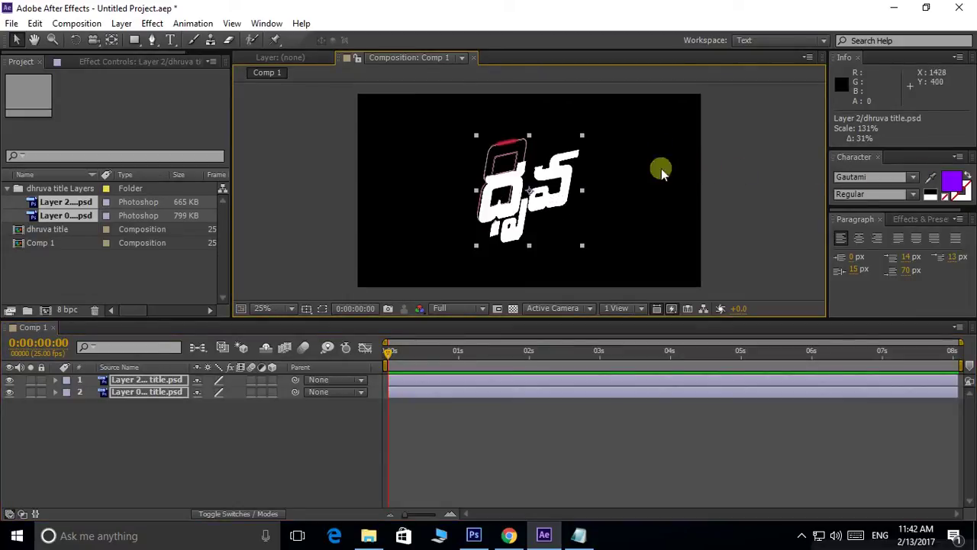
left_click(777, 194)
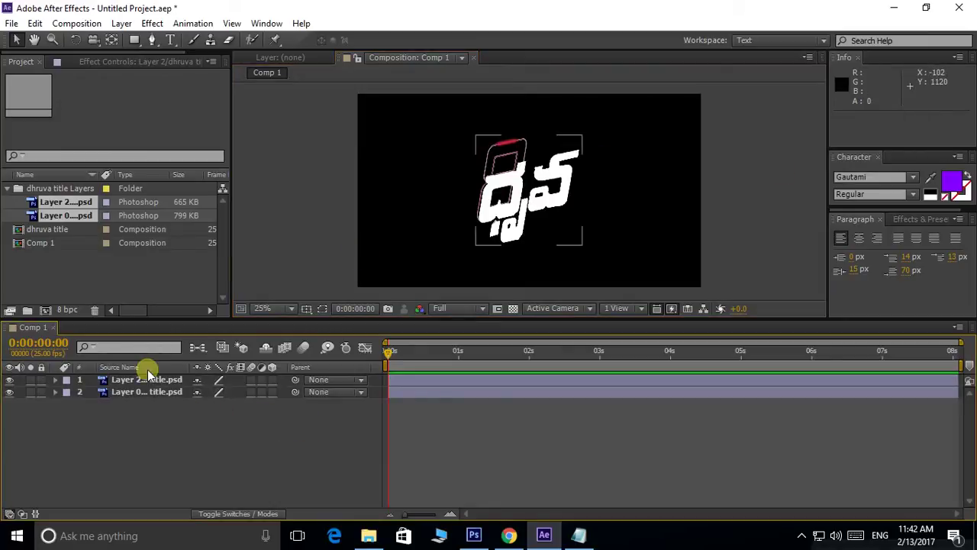
left_click(303, 427)
left_click(162, 380)
left_click(124, 380)
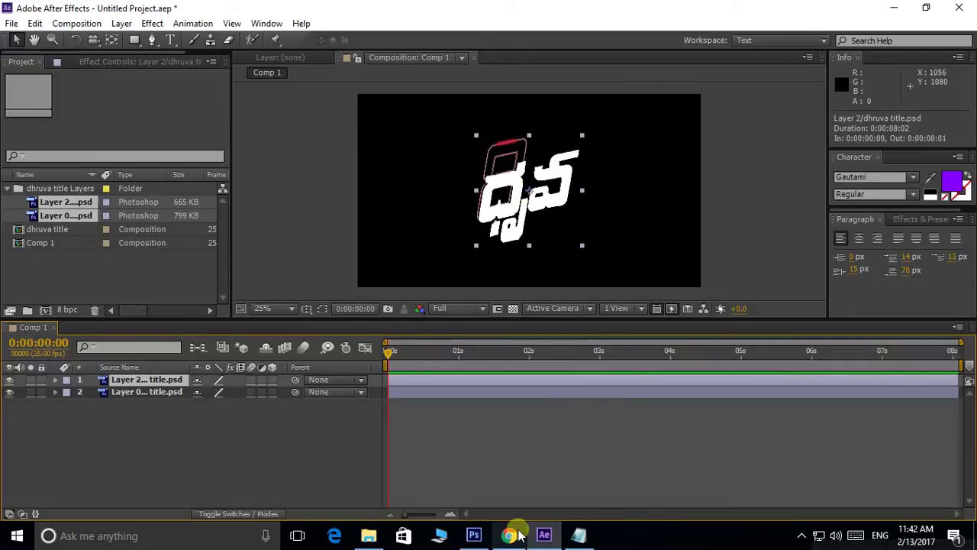
Keyframe Layer 2's Scale from 223.6% at 0s to 130.6% at 1s and preview it.
key("s")
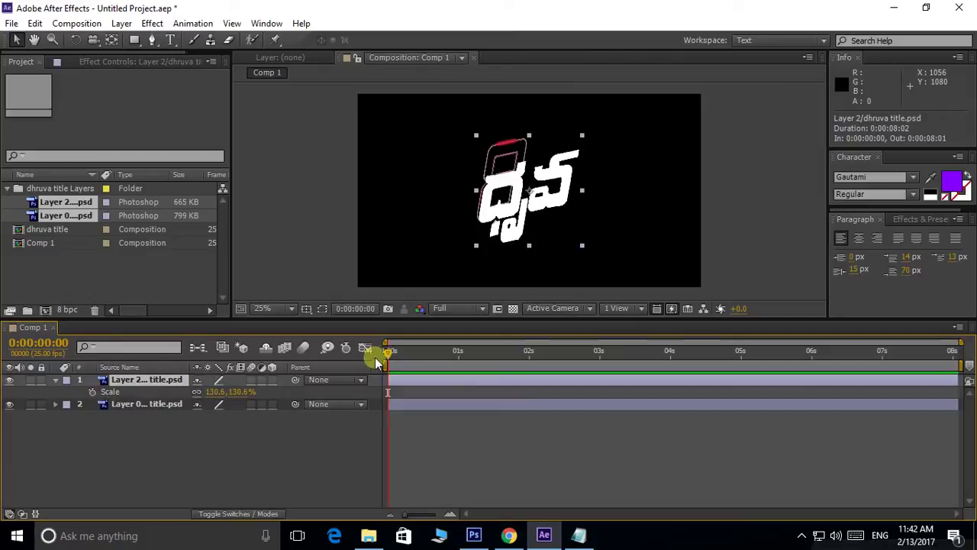
left_click_drag(390, 360, 458, 348)
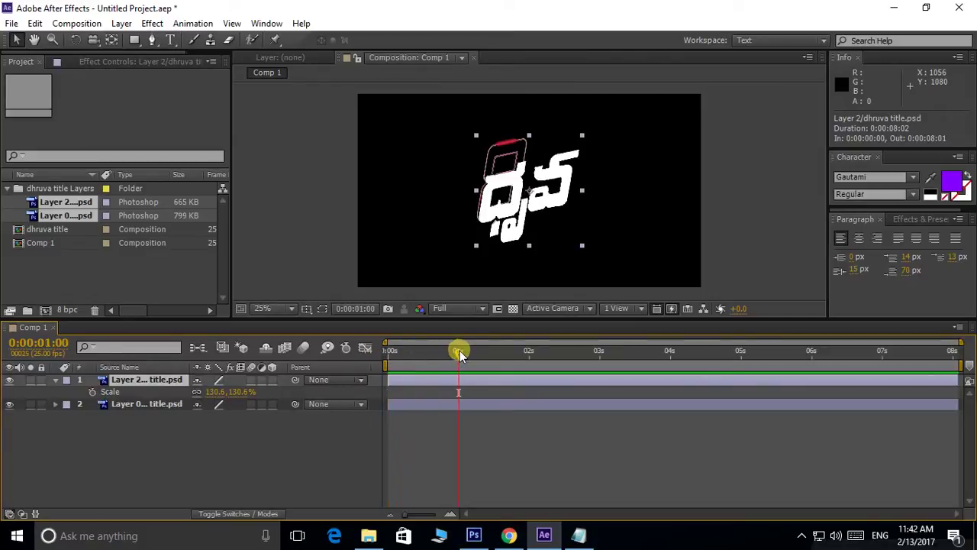
left_click(92, 393)
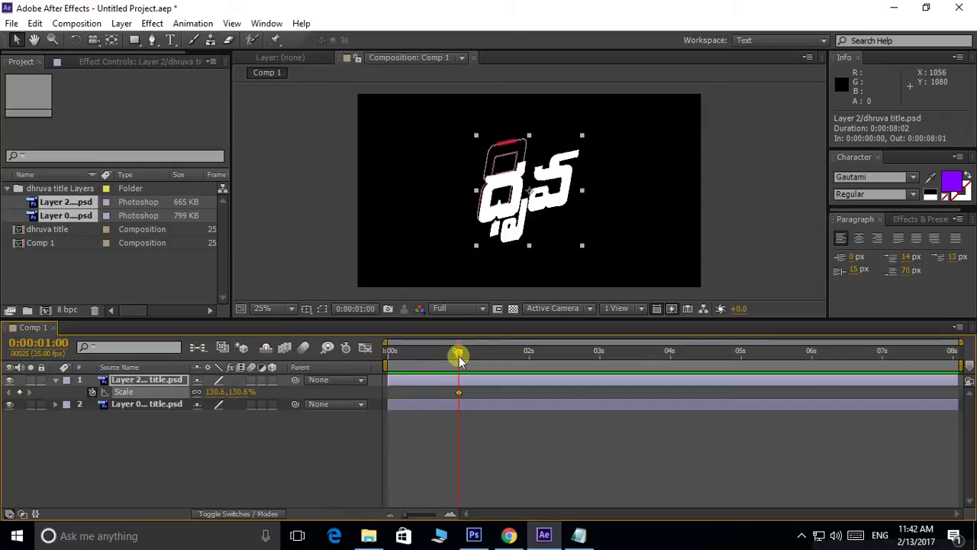
left_click_drag(457, 352, 405, 358)
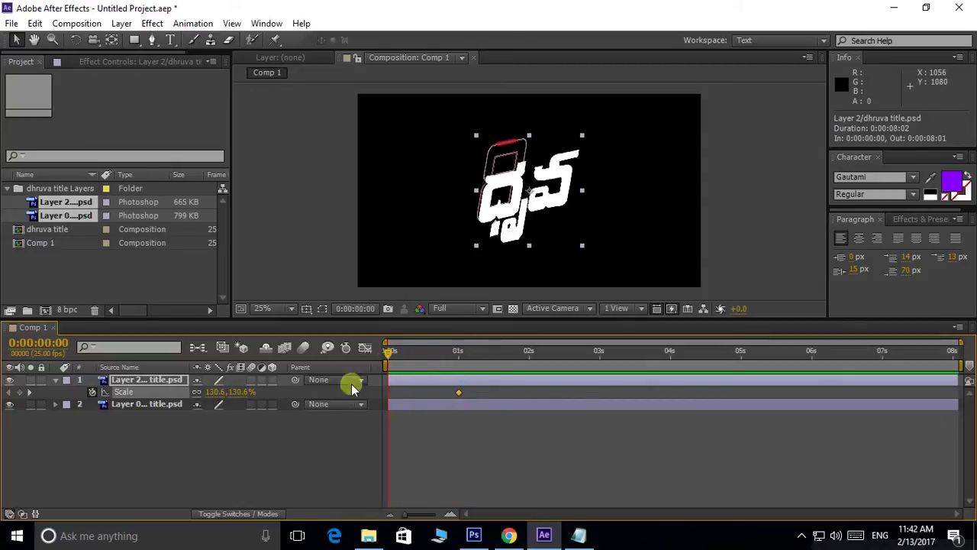
left_click_drag(238, 392, 226, 399)
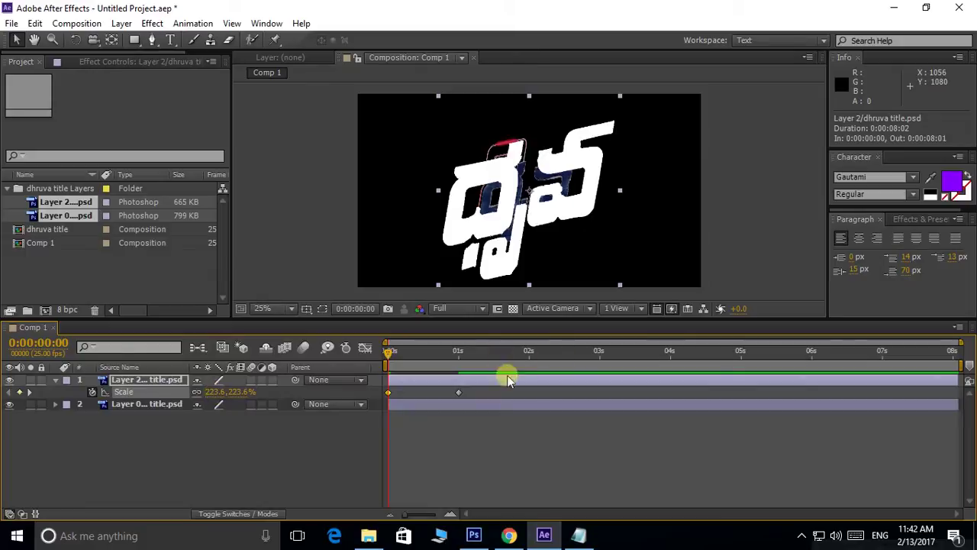
key("space")
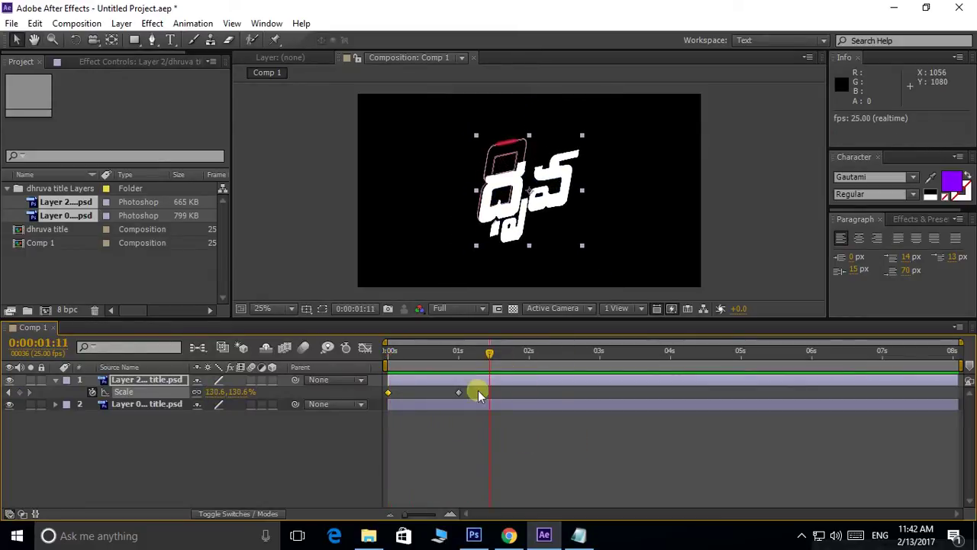
left_click_drag(491, 354, 375, 353)
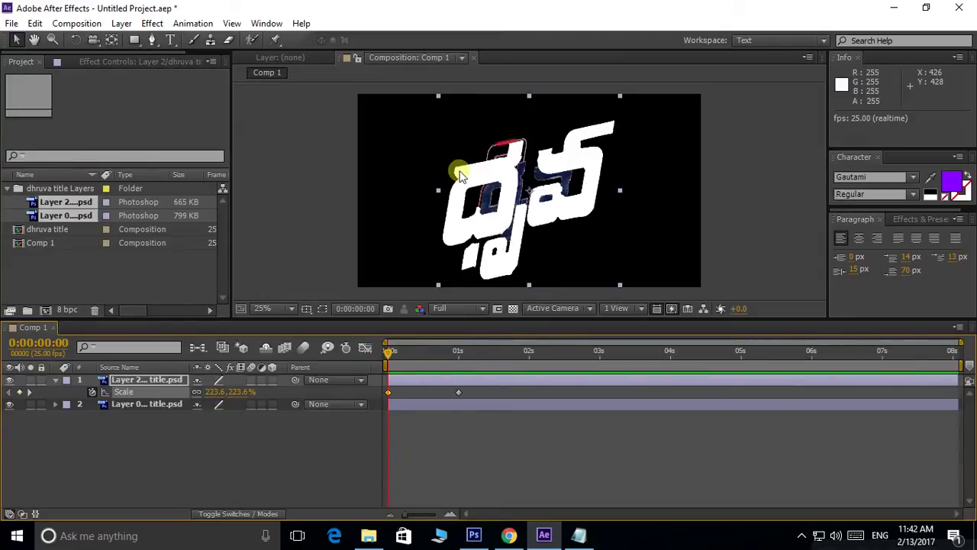
left_click(155, 384)
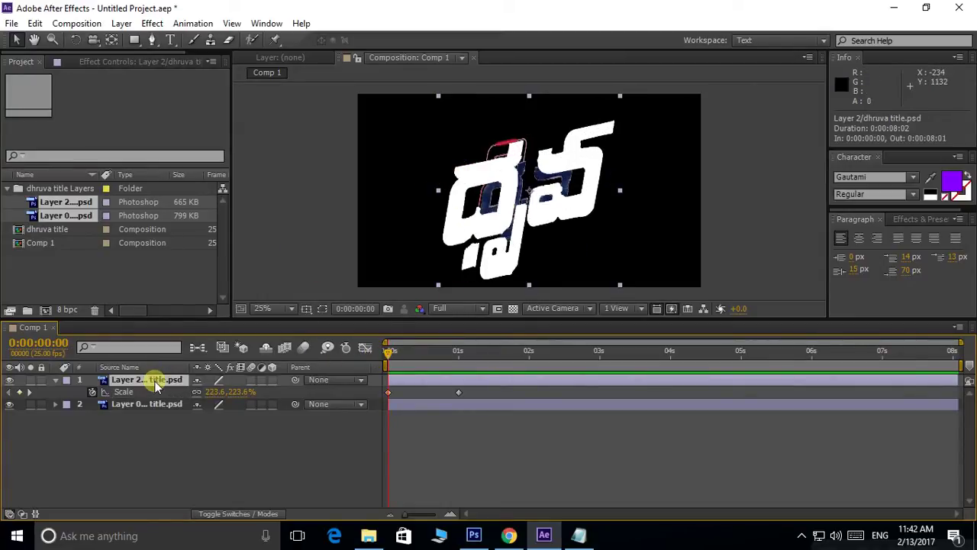
Keyframe Layer 2's Opacity from 0% at 0s to 100% at 1s and preview the fade.
key("t")
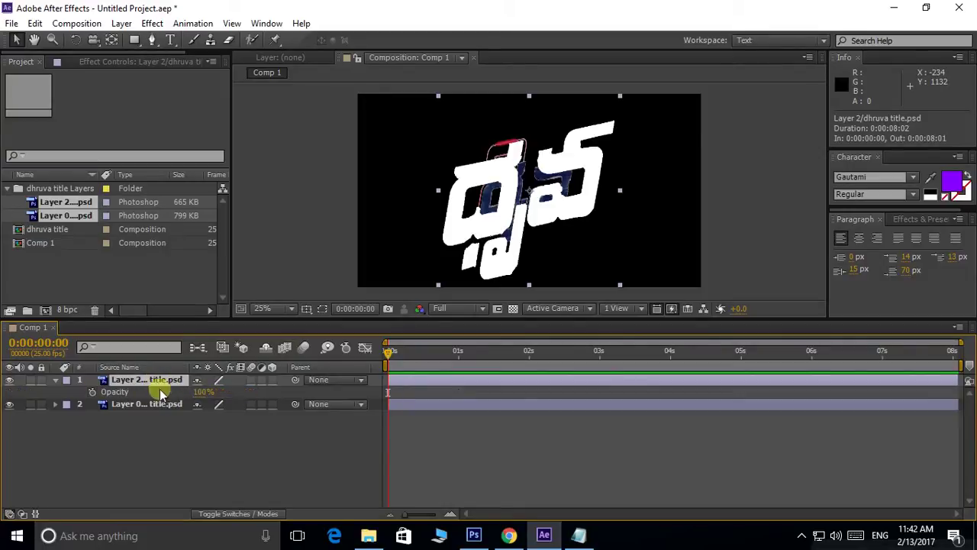
left_click_drag(385, 355, 458, 353)
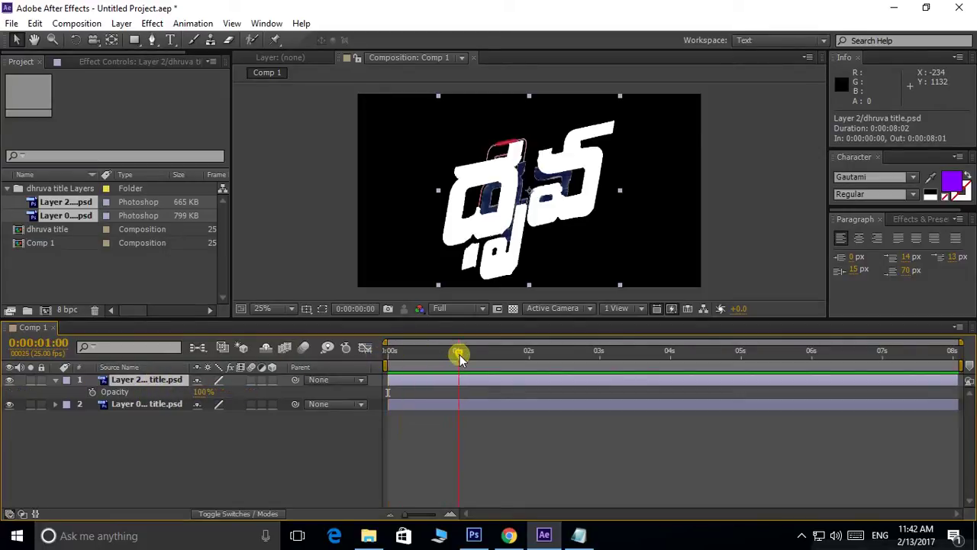
left_click(94, 390)
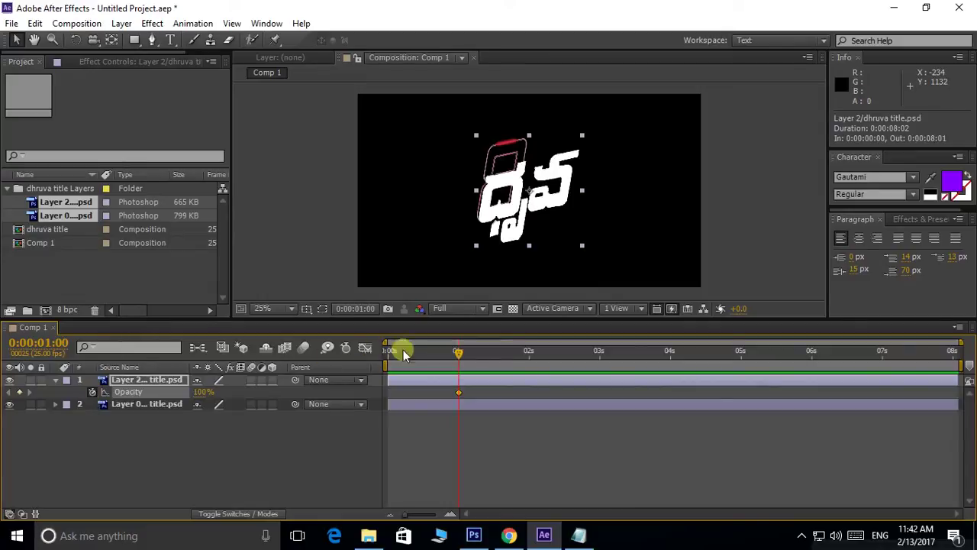
left_click_drag(458, 352, 351, 362)
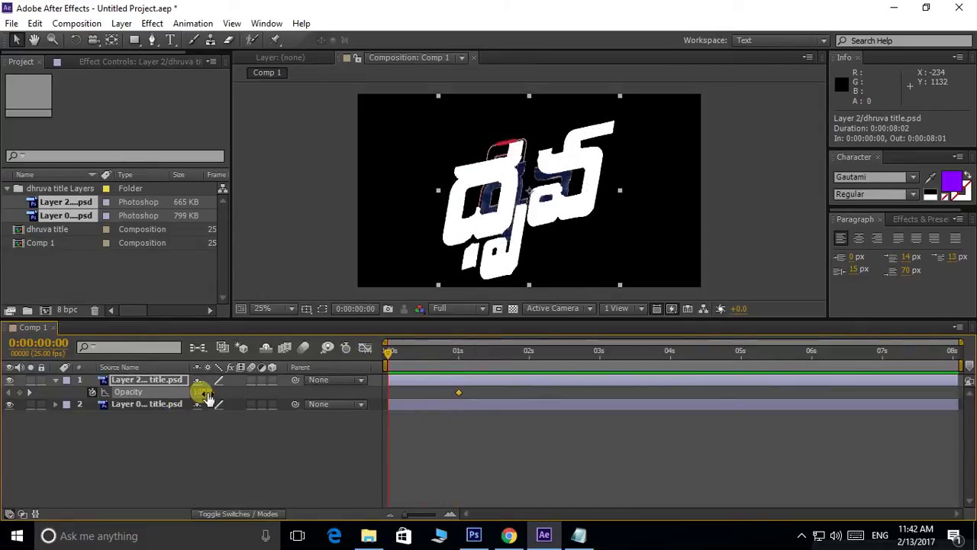
left_click_drag(201, 393, 76, 392)
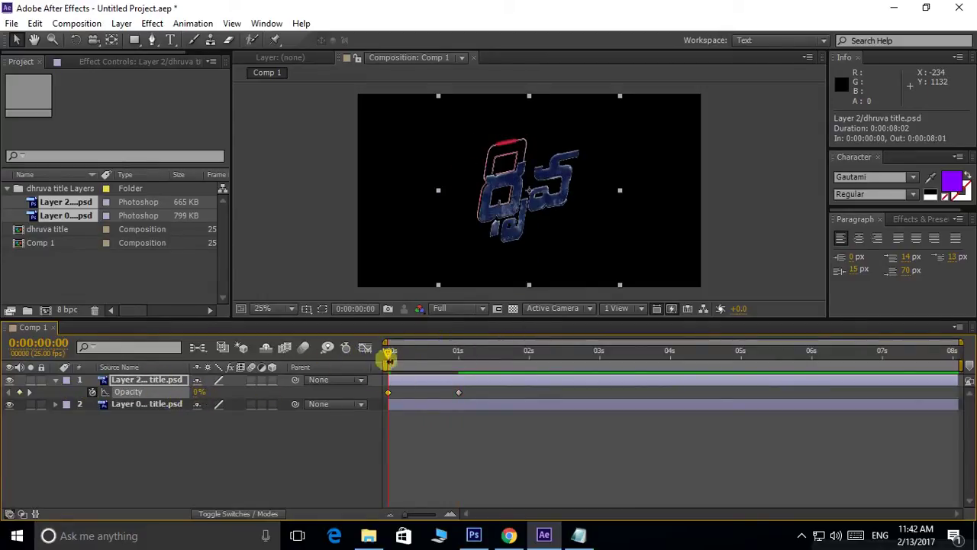
mouse_move(385, 352)
left_mouse_down()
mouse_move(453, 360)
mouse_move(394, 364)
left_mouse_up()
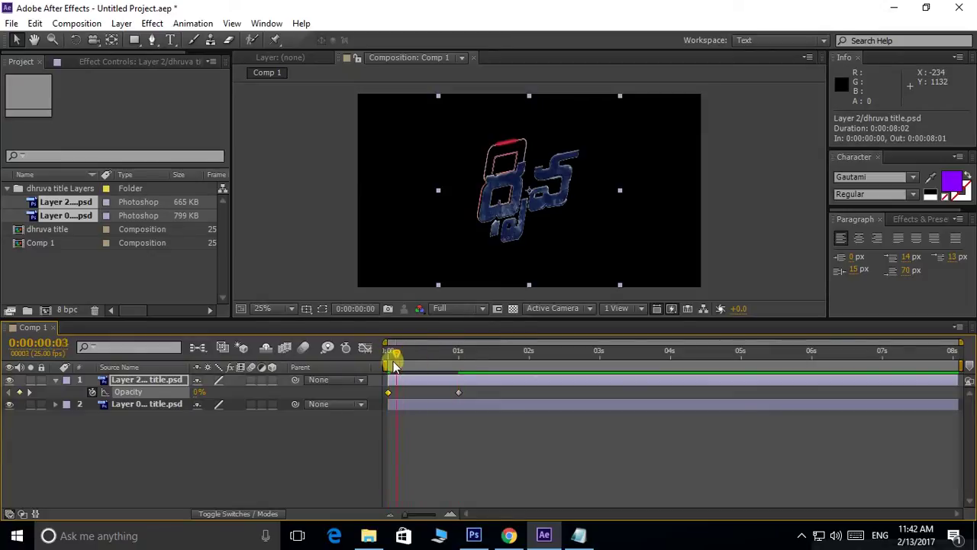
key("space")
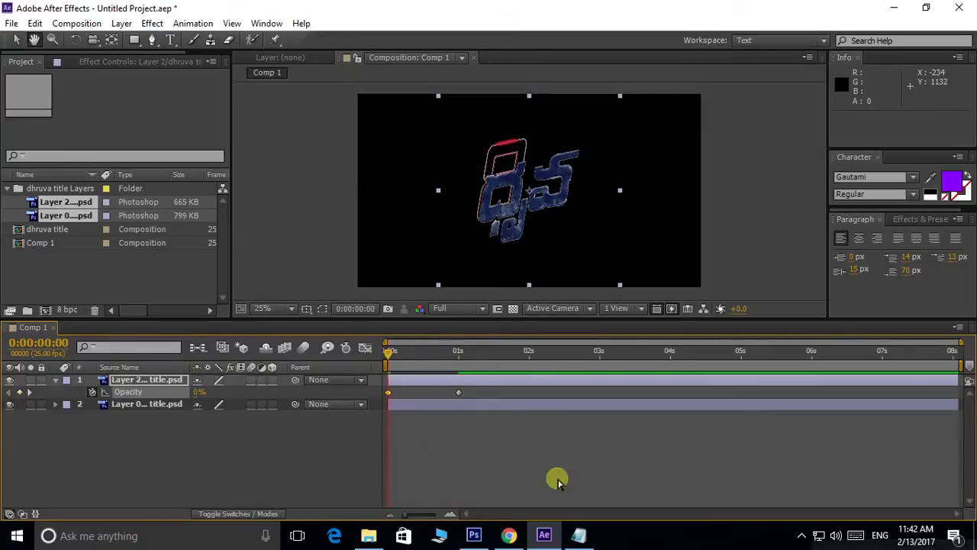
left_click_drag(480, 351, 386, 365)
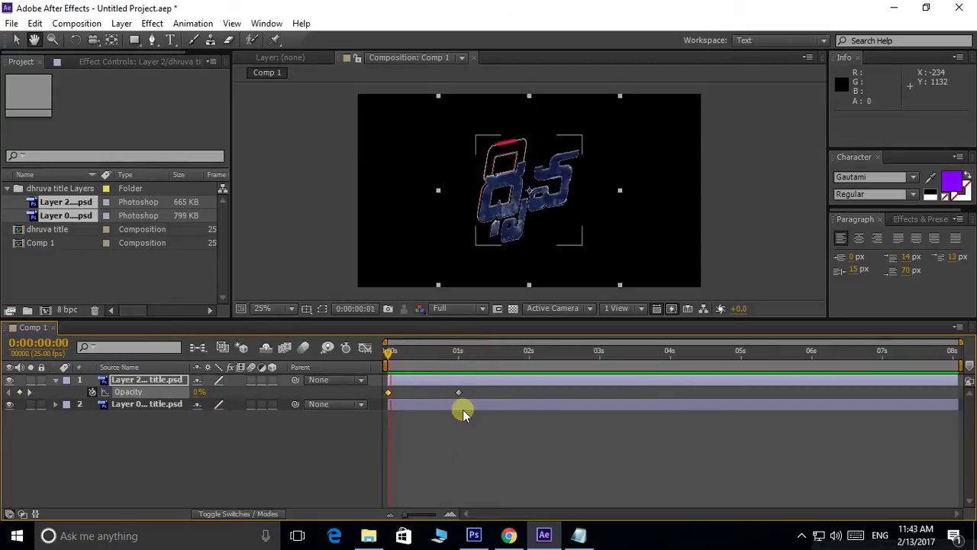
key("k")
left_click_drag(456, 357, 384, 365)
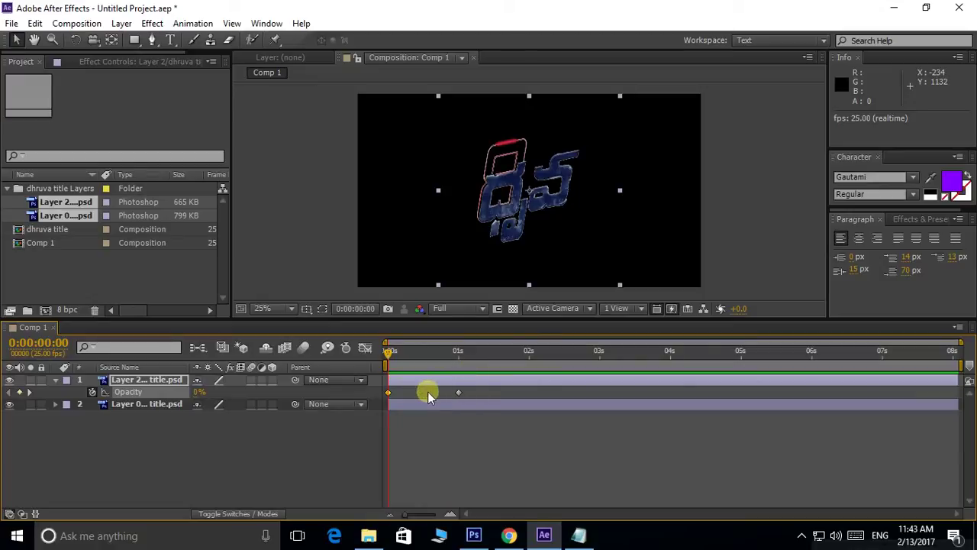
left_click(169, 383)
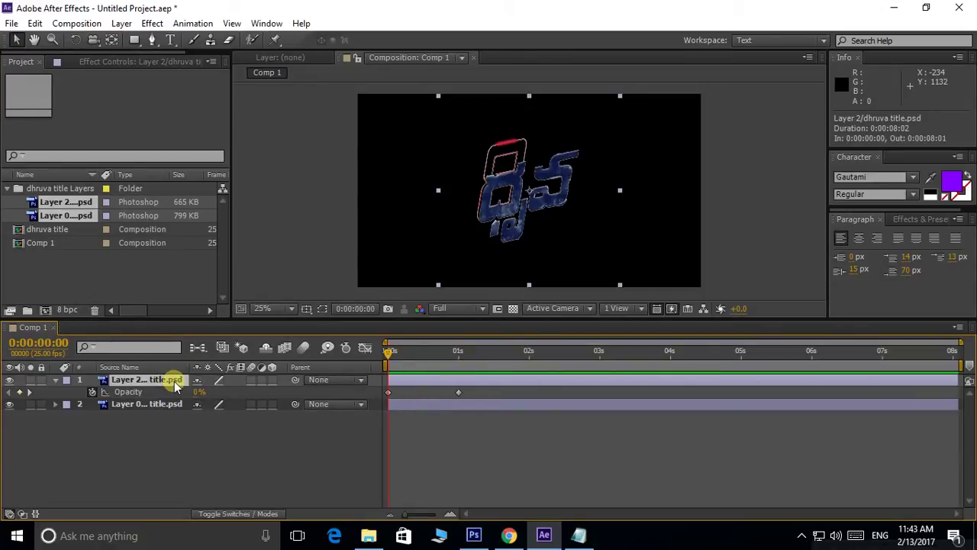
key("shift+s")
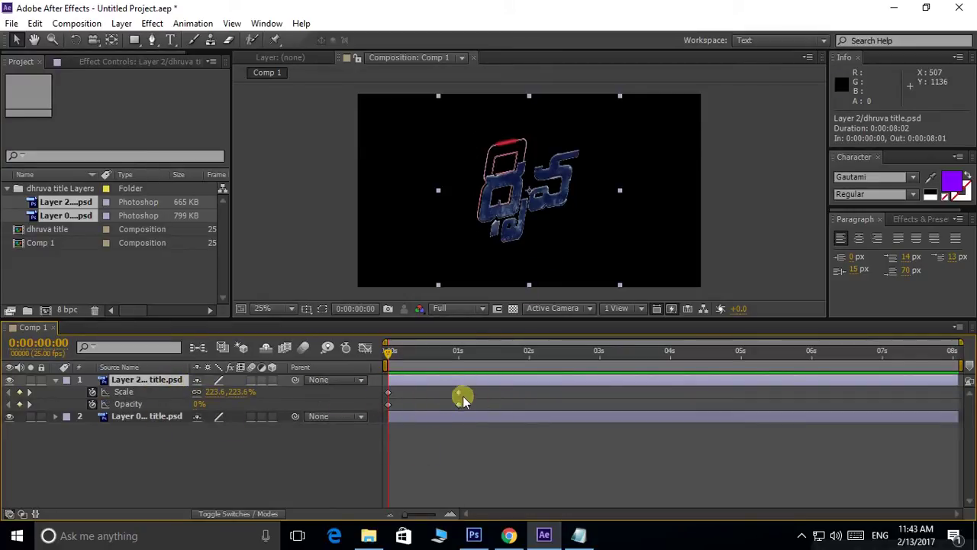
Move the ending Scale and Opacity keyframes to 0:00:00:09 and preview the faster reveal.
left_click_drag(459, 392, 419, 403)
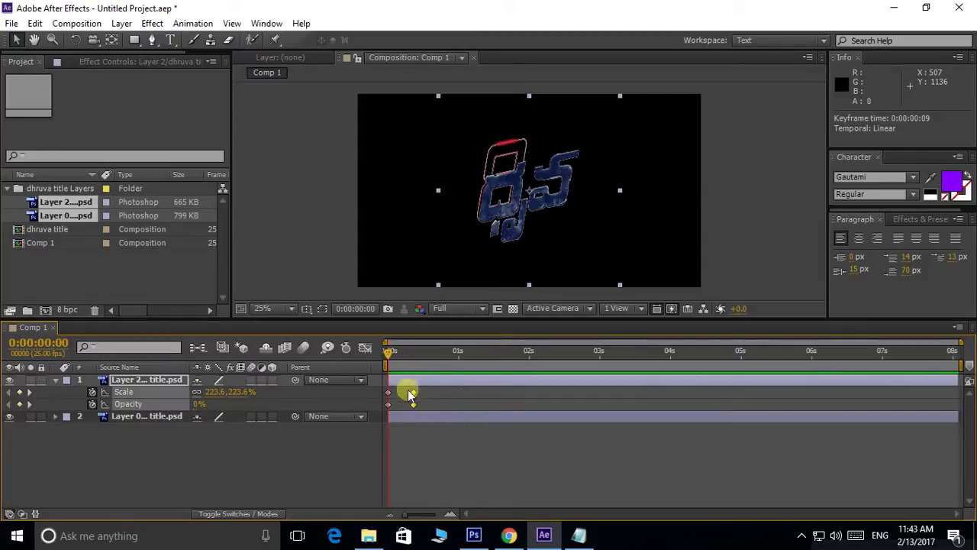
key("space")
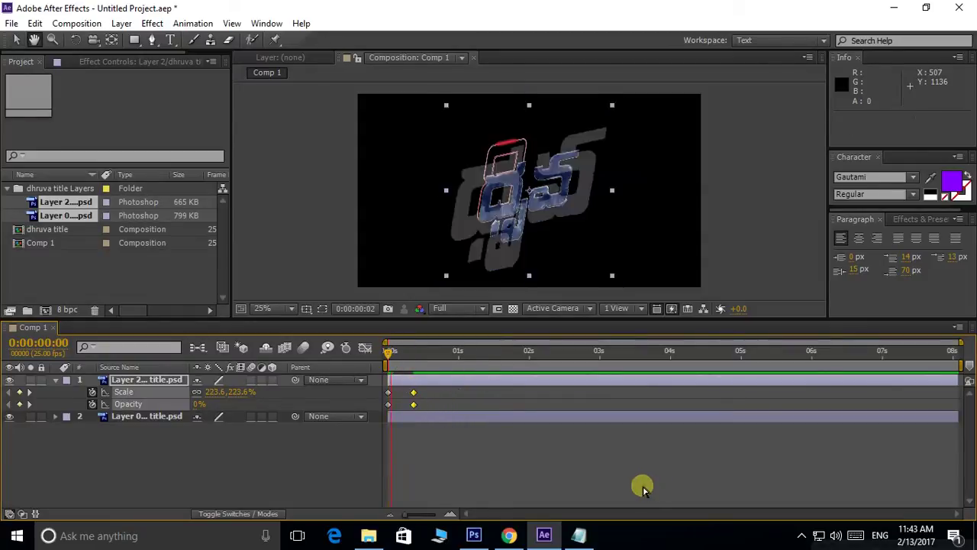
key("space")
key("space")
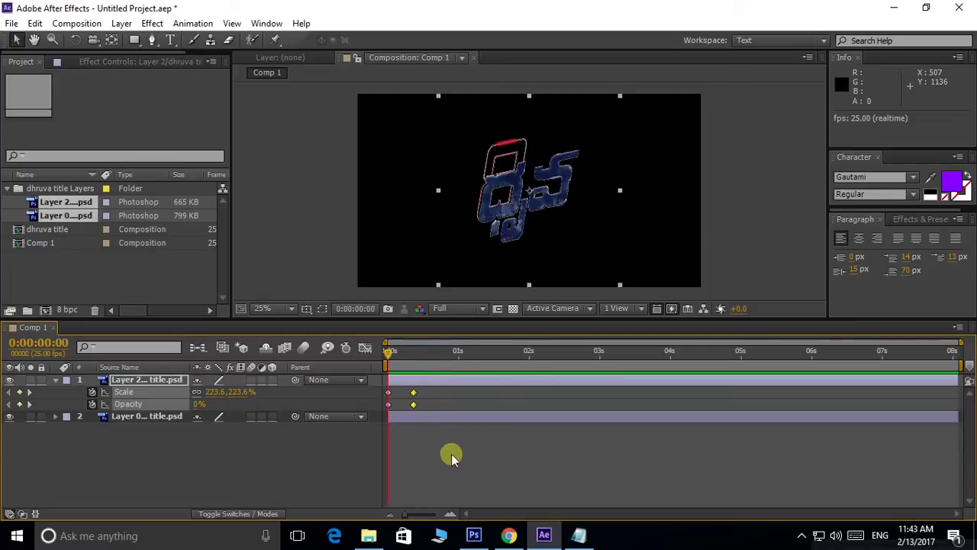
key("space")
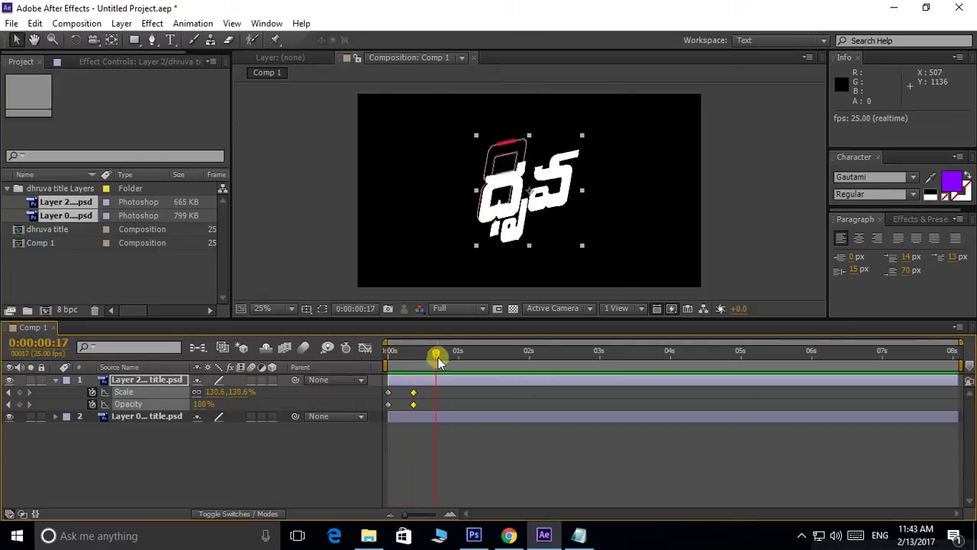
left_click_drag(436, 354, 361, 380)
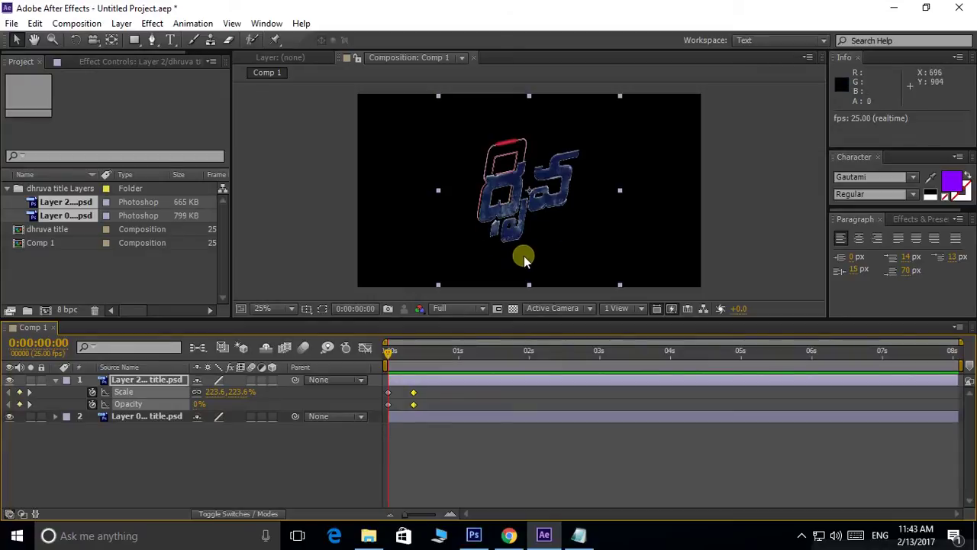
left_click(508, 535)
left_click(505, 344)
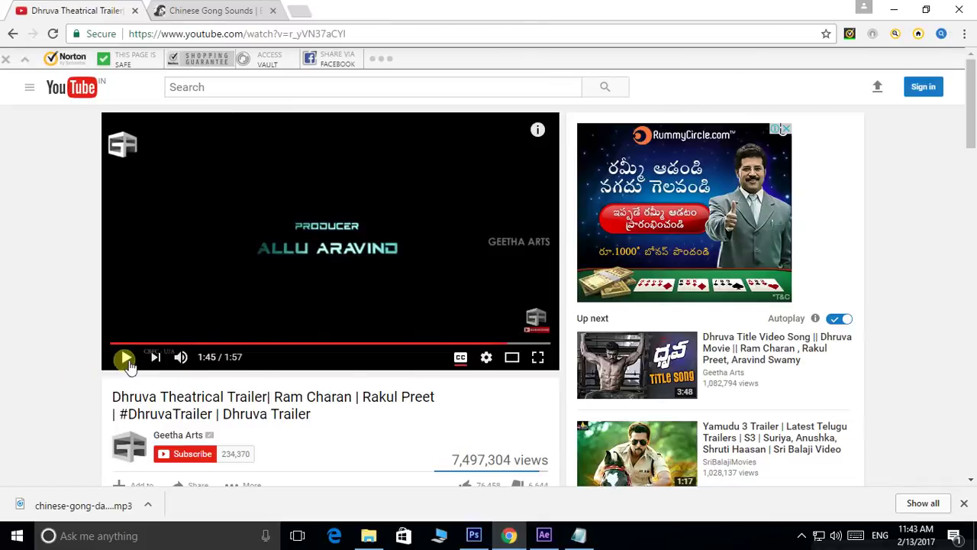
left_click(126, 358)
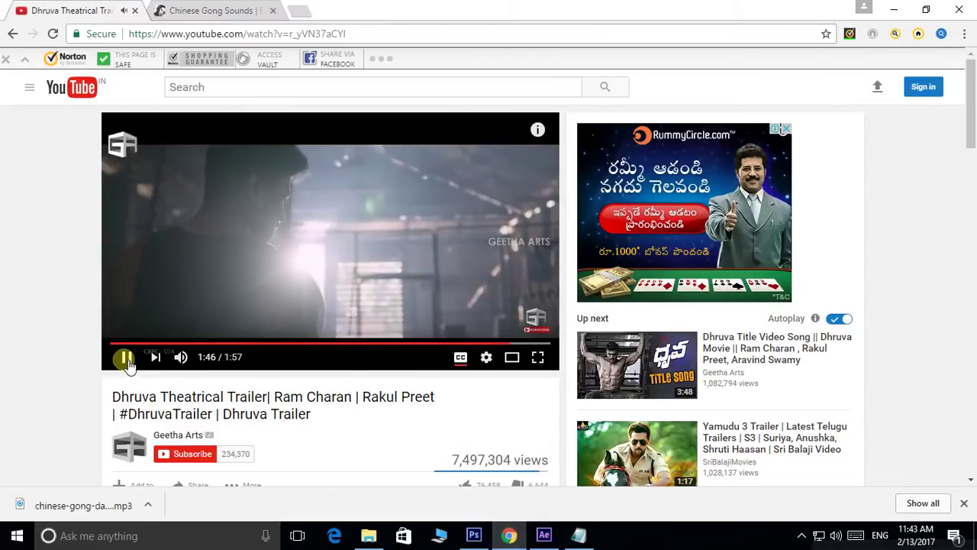
left_click(200, 217)
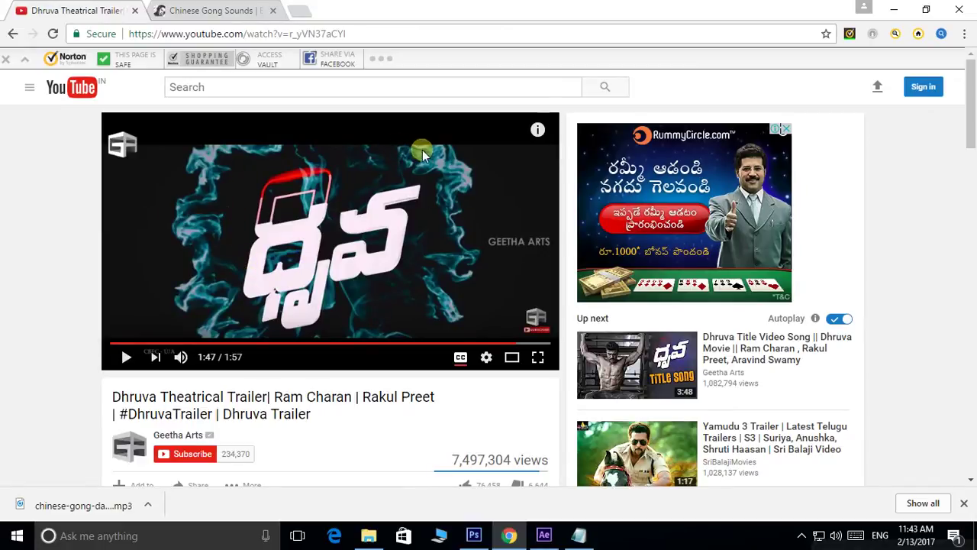
left_click(544, 535)
Import White Shockwave-Smoke Overlay.mp4, place it atop Comp 1, and preview the shockwave.
double_click(57, 278)
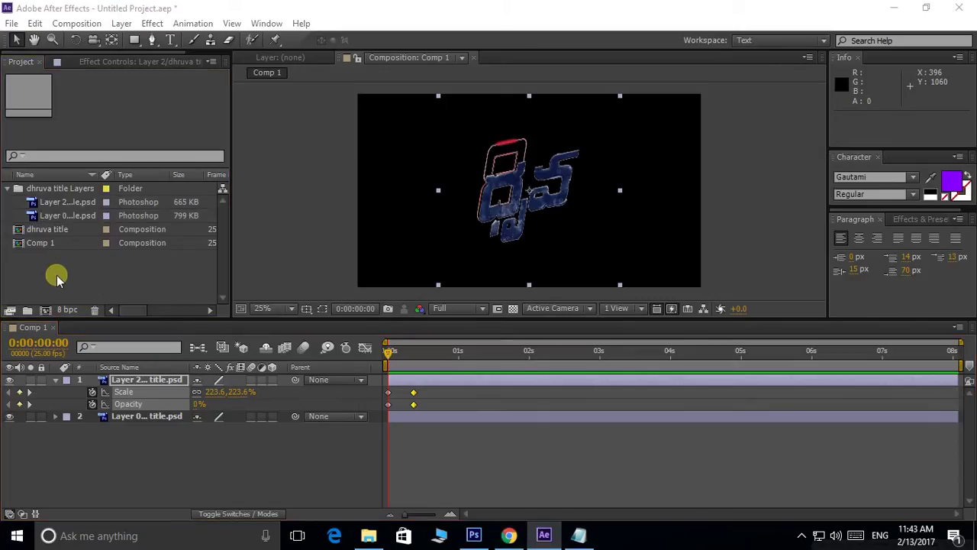
left_click(412, 308)
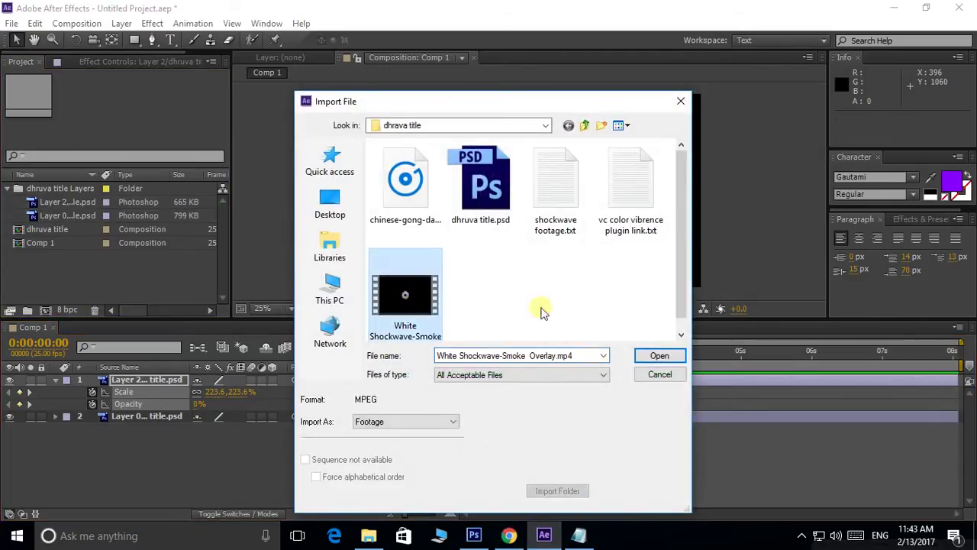
left_click(656, 356)
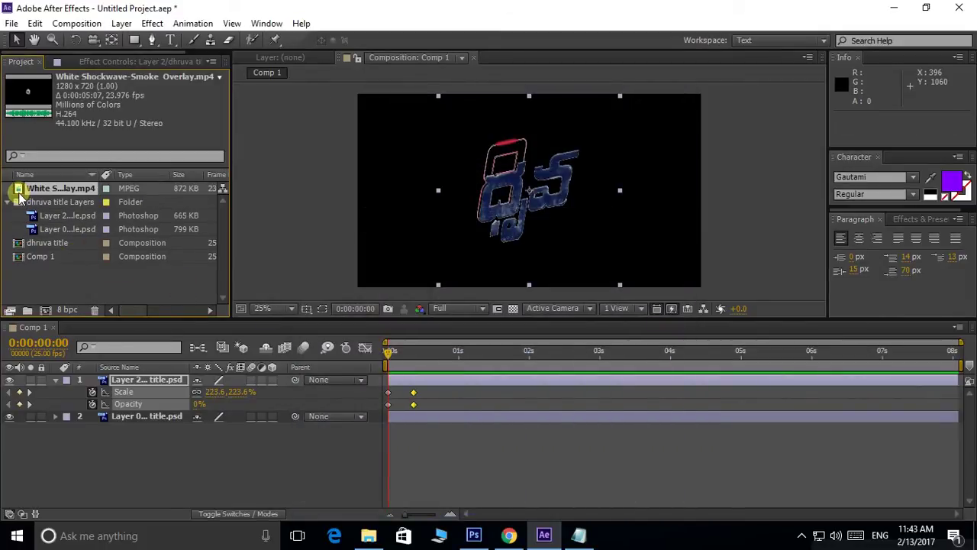
left_click_drag(19, 191, 530, 195)
left_click_drag(389, 351, 360, 348)
key("space")
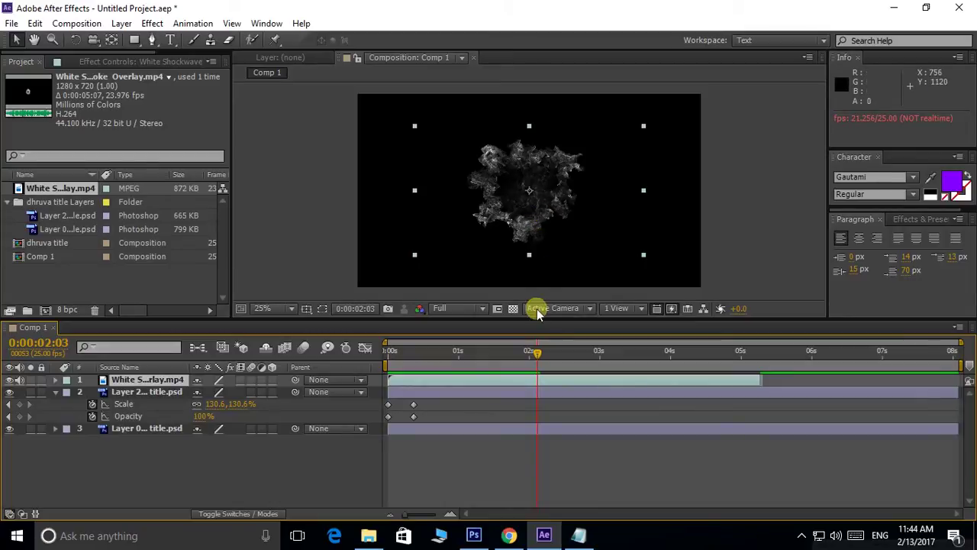
Scale up the shockwave smoke layer and move it below both title layers in the timeline.
left_click_drag(536, 355, 458, 354)
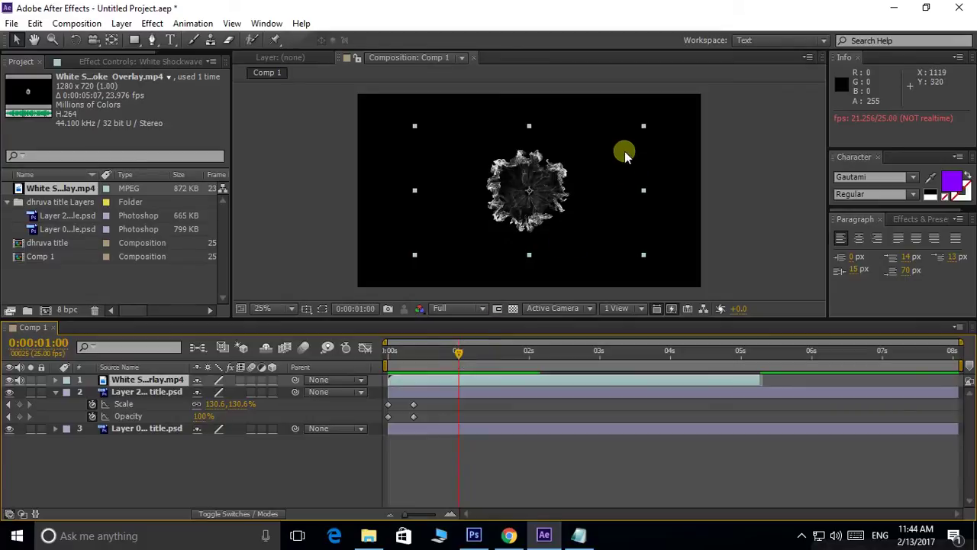
left_click_drag(644, 126, 707, 94)
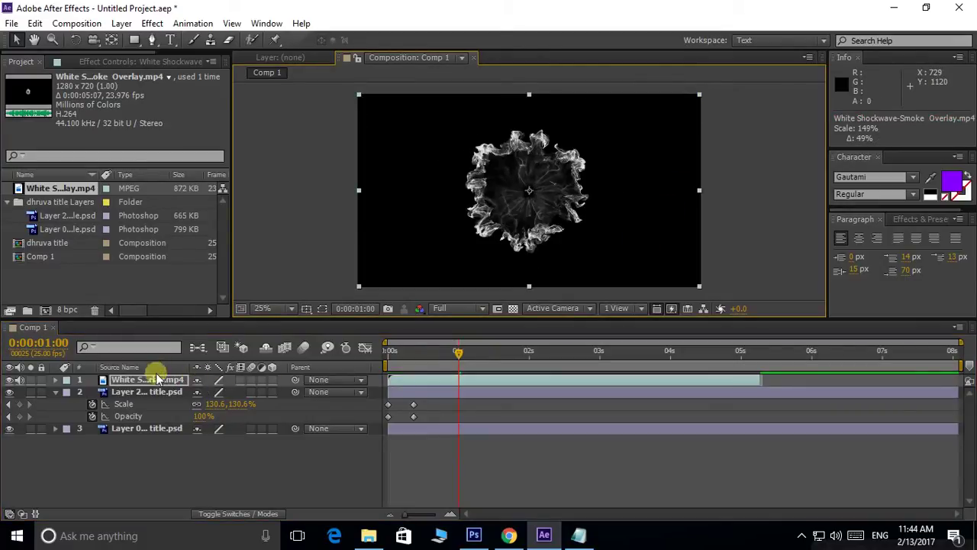
left_click(58, 394, "shift")
left_click(54, 392)
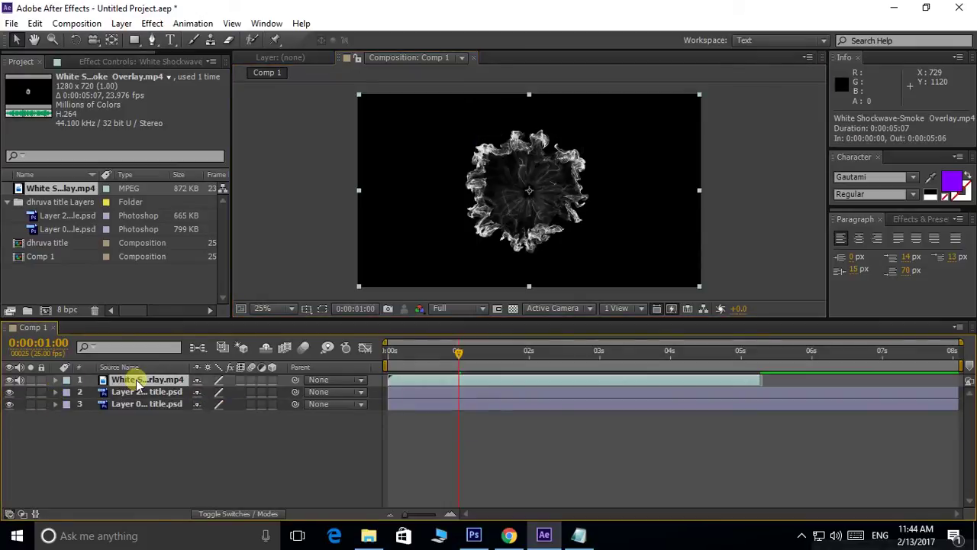
left_click_drag(131, 378, 138, 413)
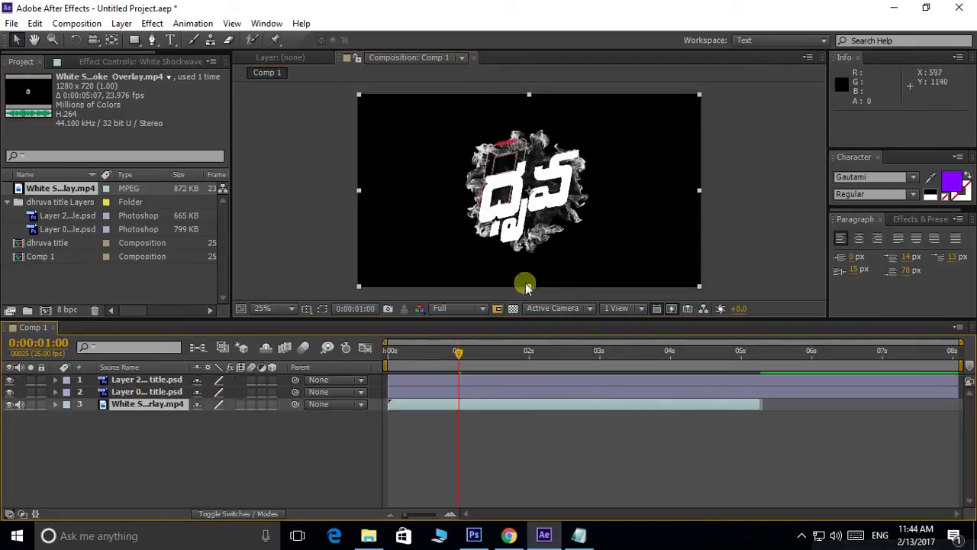
left_click(749, 211)
Preview the opening frames with the smoke now bursting behind the title.
left_click_drag(455, 356, 348, 349)
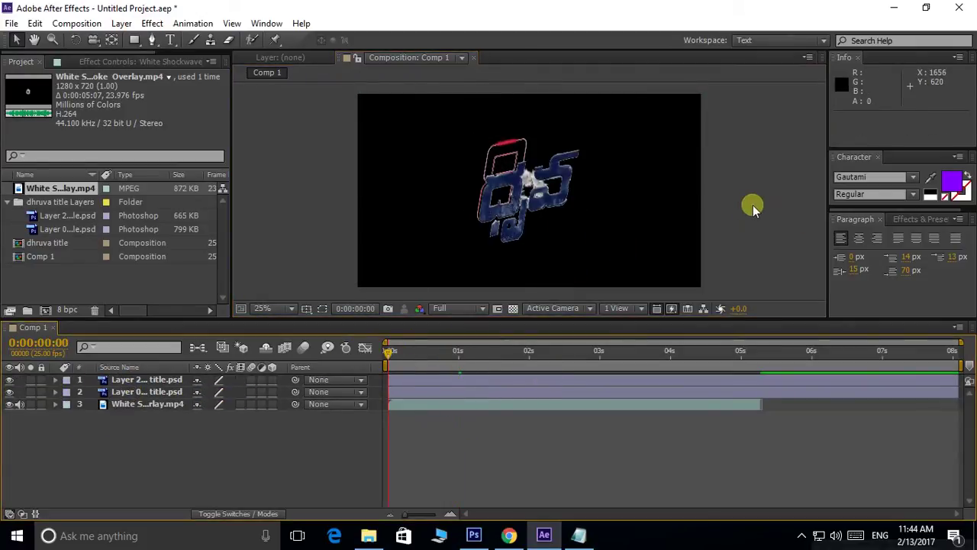
key("space")
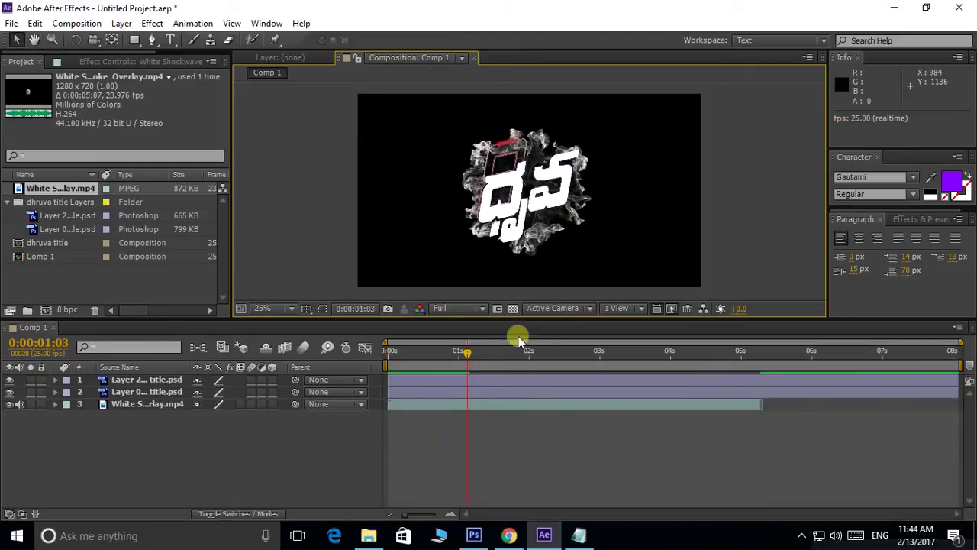
mouse_move(418, 356)
left_mouse_down()
mouse_move(399, 356)
mouse_move(436, 351)
mouse_move(422, 352)
left_mouse_up()
Delay the smoke clip to start around frame 10 and preview its timing in Comp 1.
double_click(444, 410)
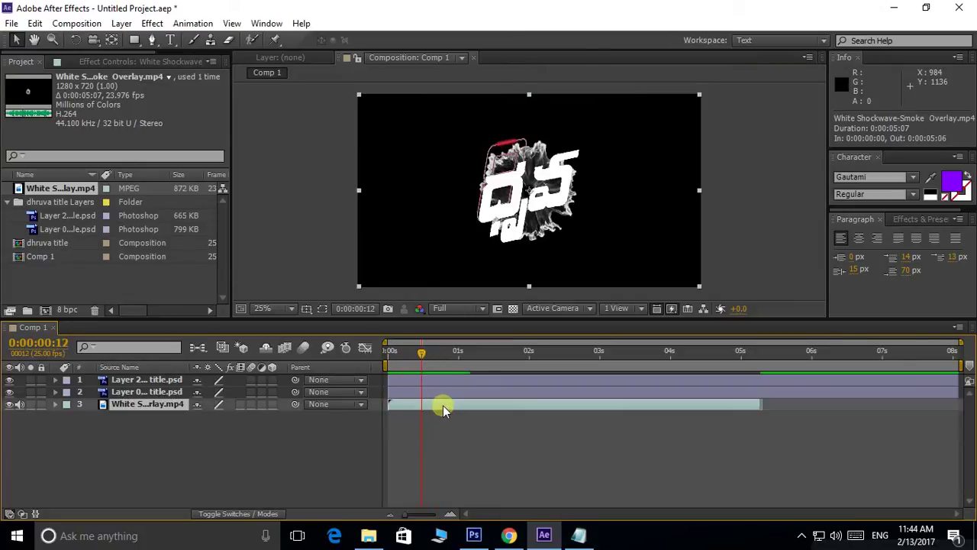
left_click_drag(446, 410, 473, 407)
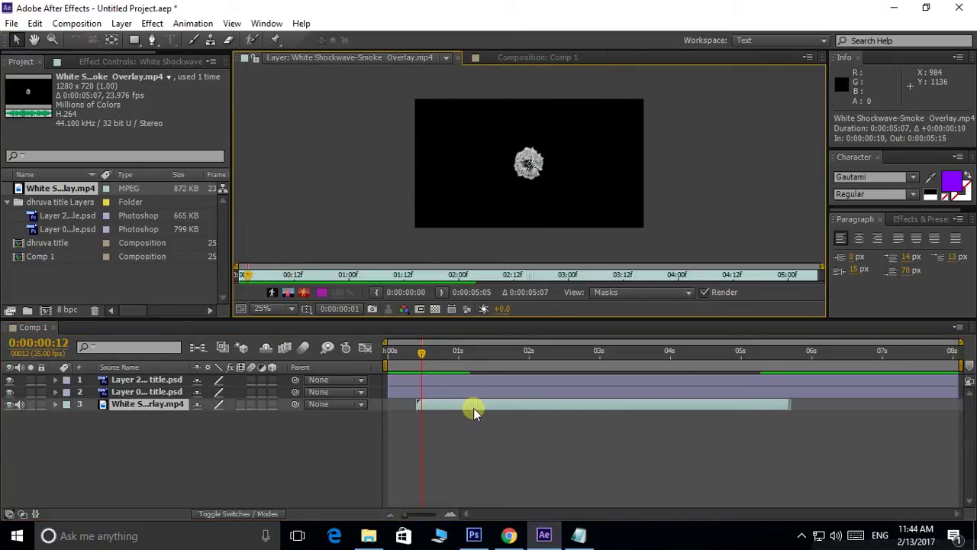
left_click_drag(422, 357, 358, 360)
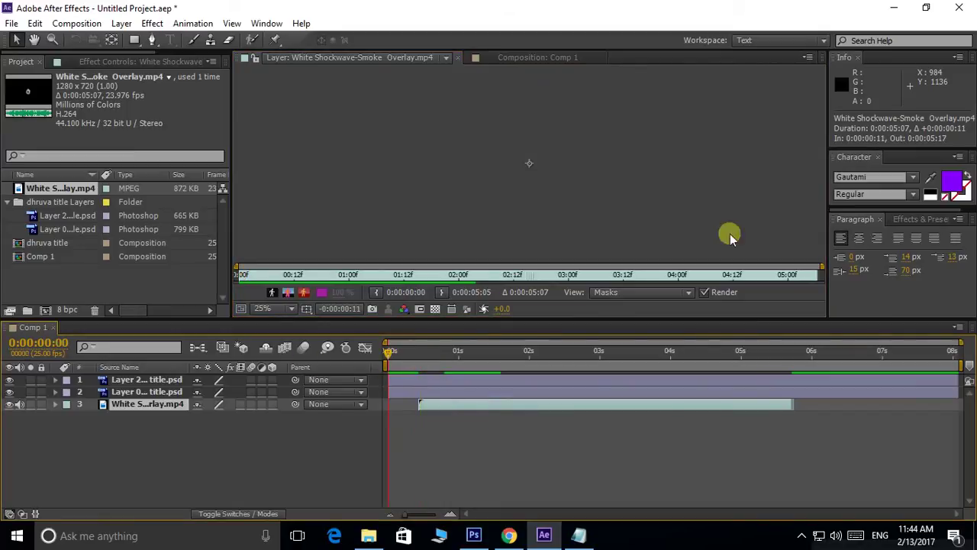
left_click(736, 168)
key("space")
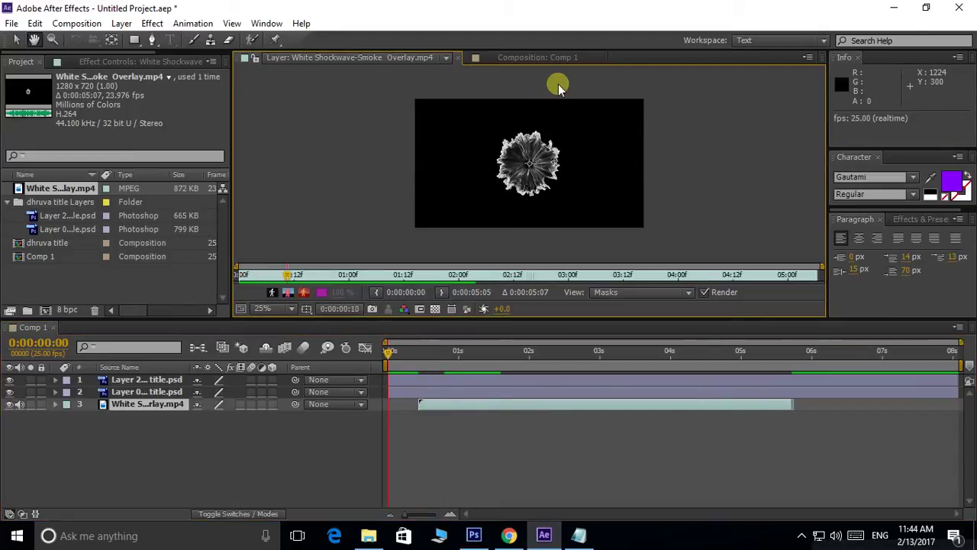
left_click(541, 60)
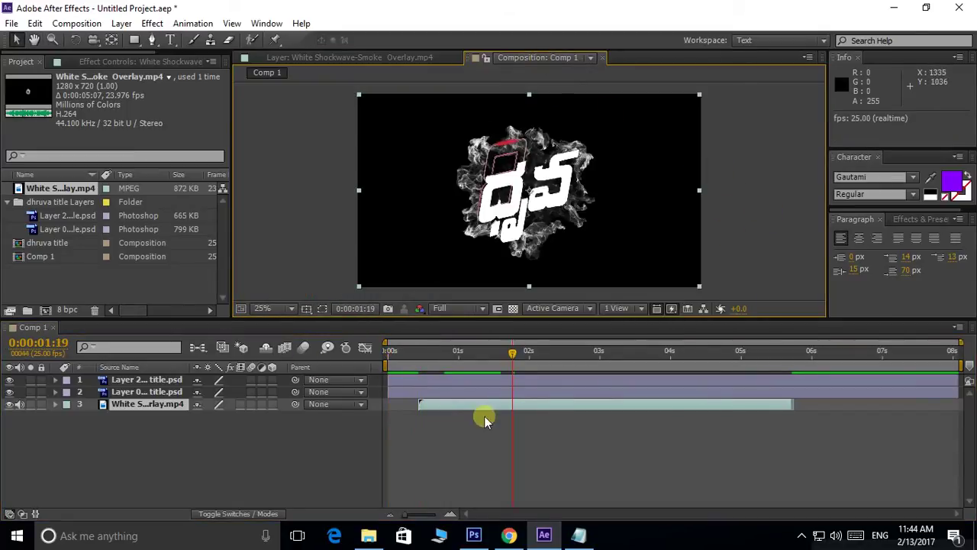
left_click_drag(508, 350, 319, 378)
key("space")
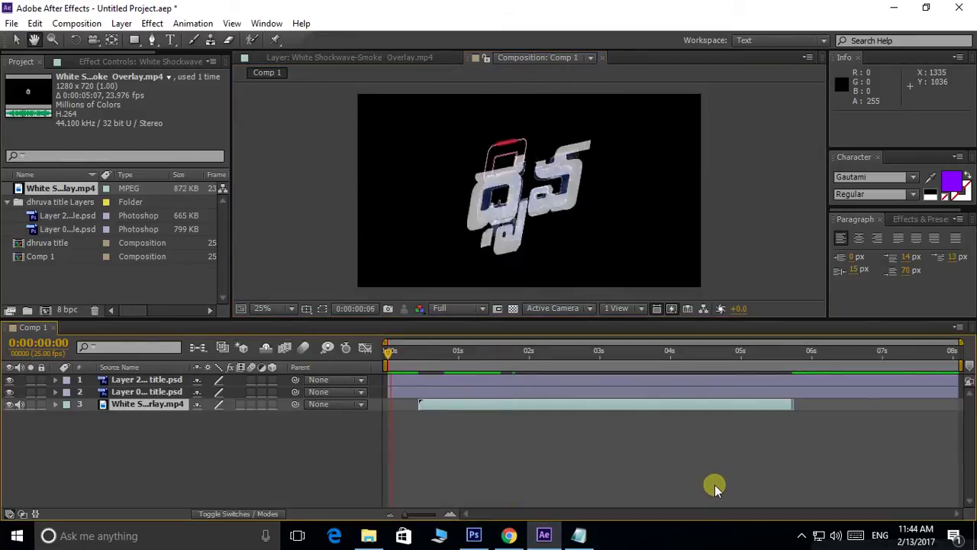
key("space")
left_click_drag(430, 406, 422, 405)
left_click_drag(479, 362, 300, 373)
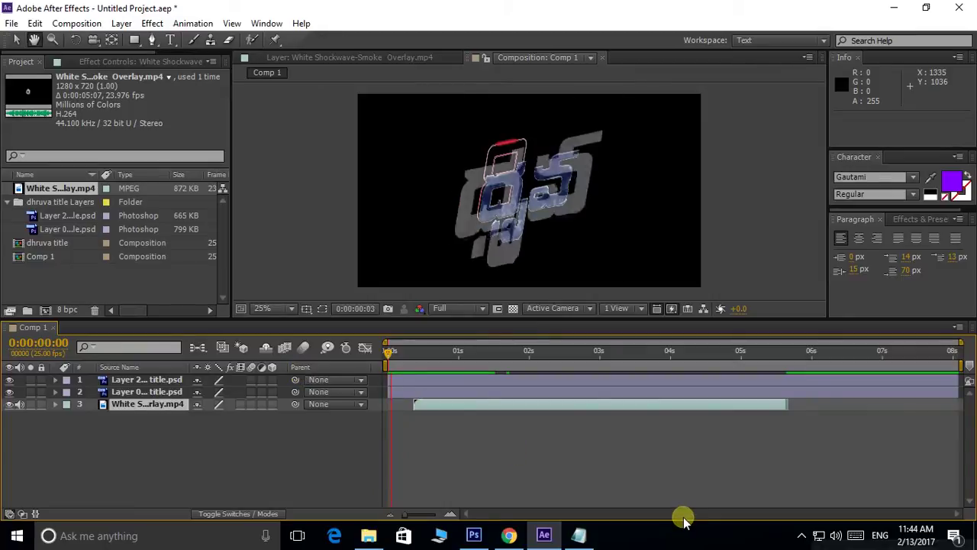
key("space")
key("space")
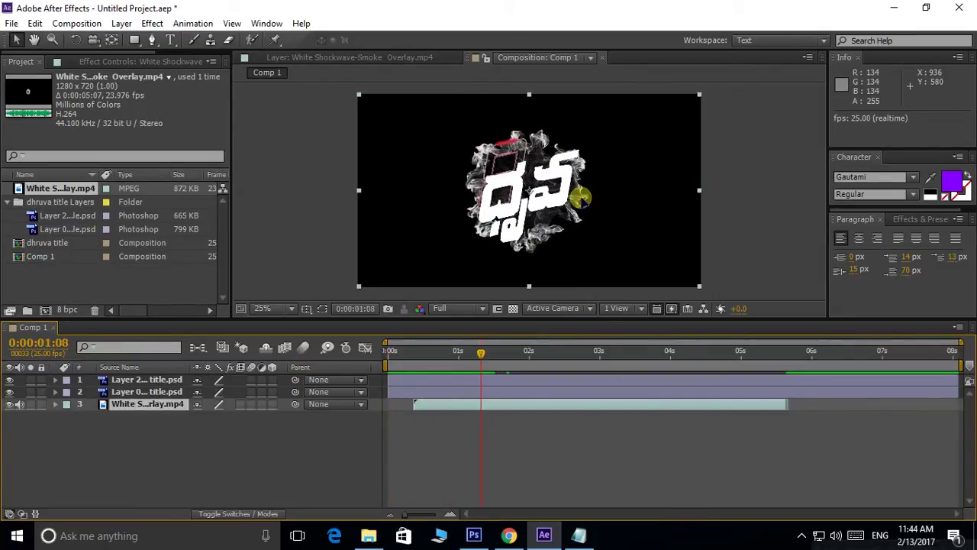
Nudge the smoke slightly left and enlarge it to about 174%, then preview.
left_click_drag(580, 198, 577, 199)
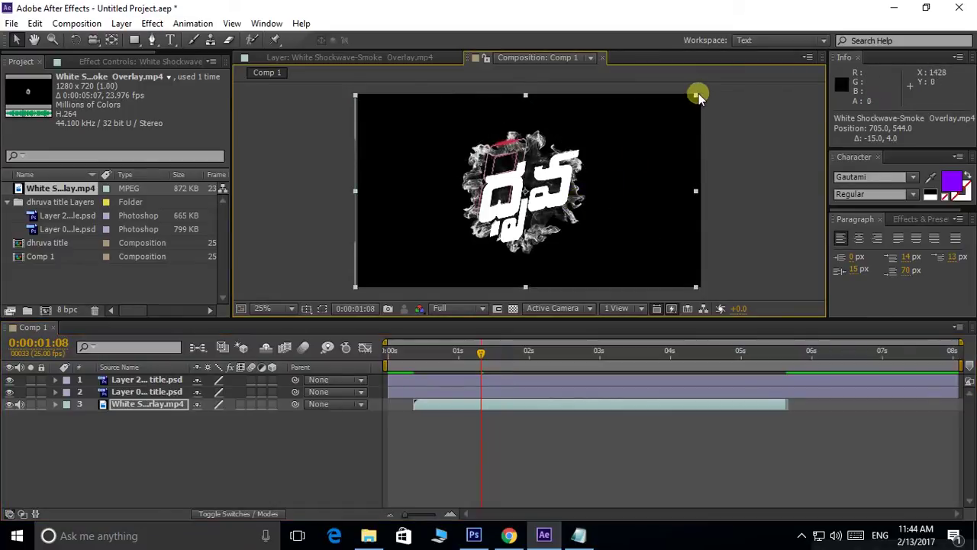
left_click_drag(696, 95, 719, 87)
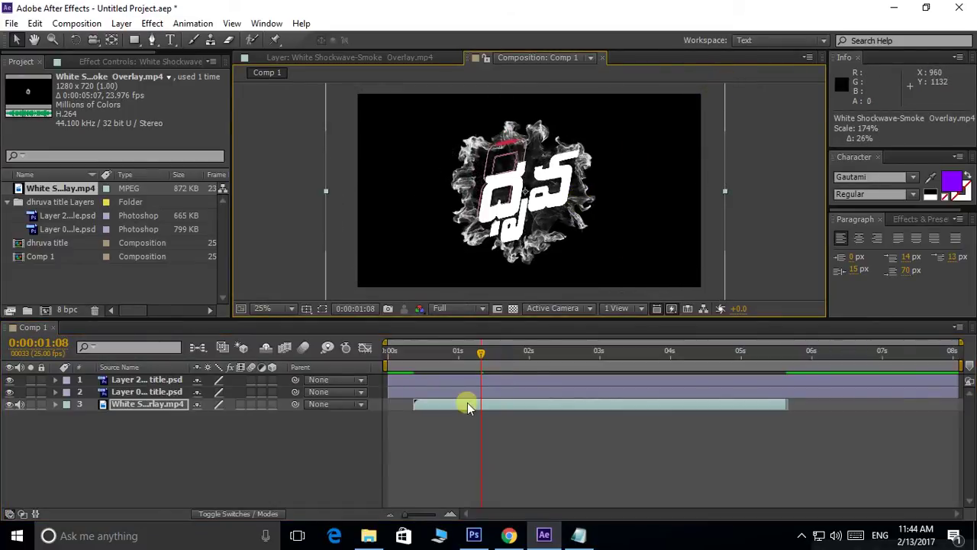
key("Home")
key("space")
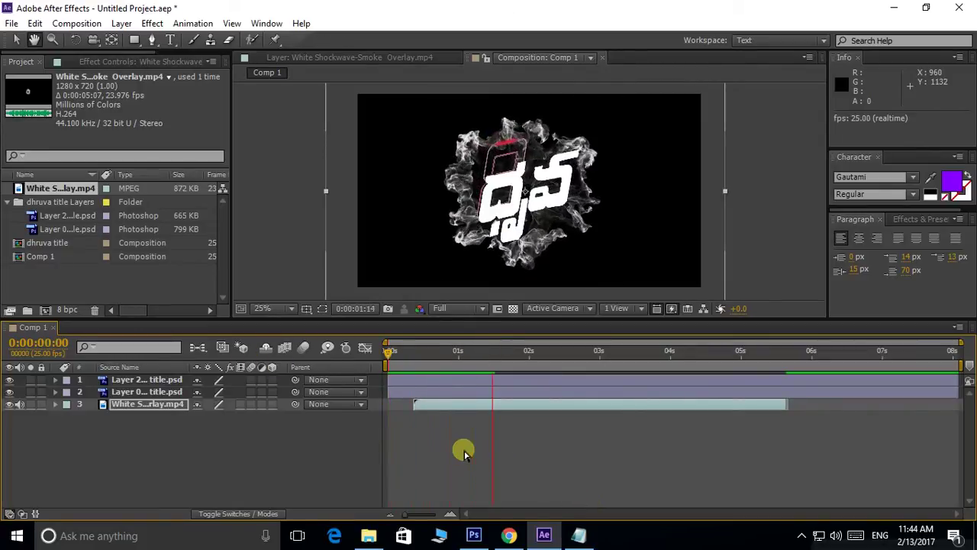
key("space")
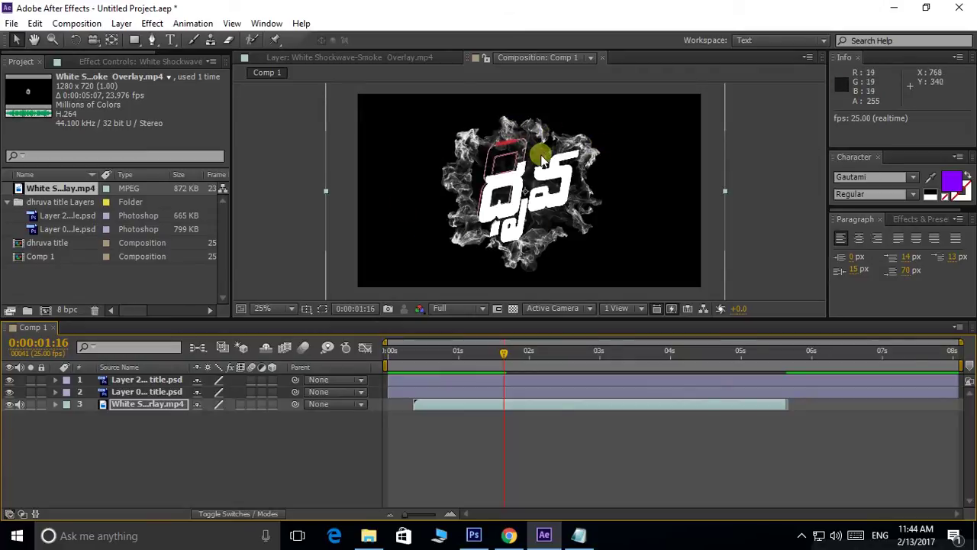
left_click(508, 535)
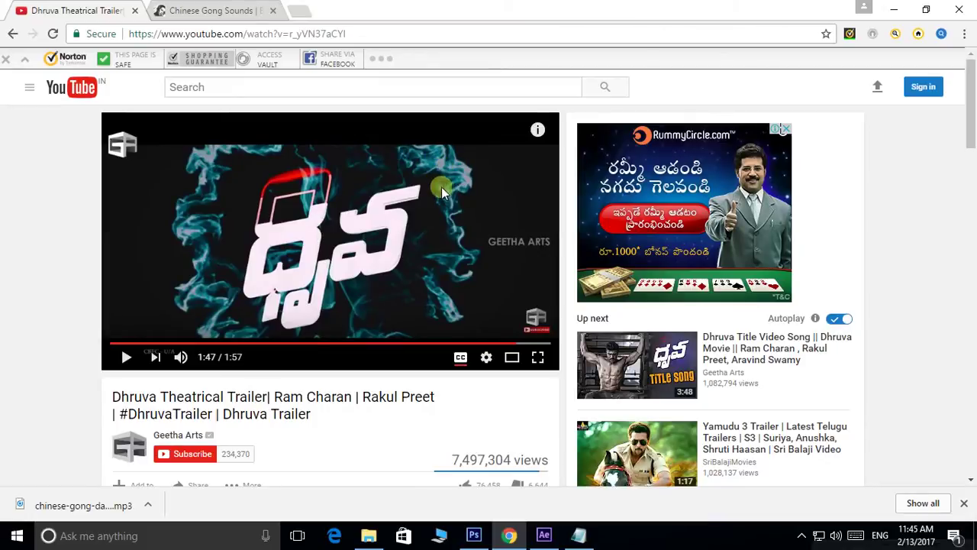
left_click(544, 536)
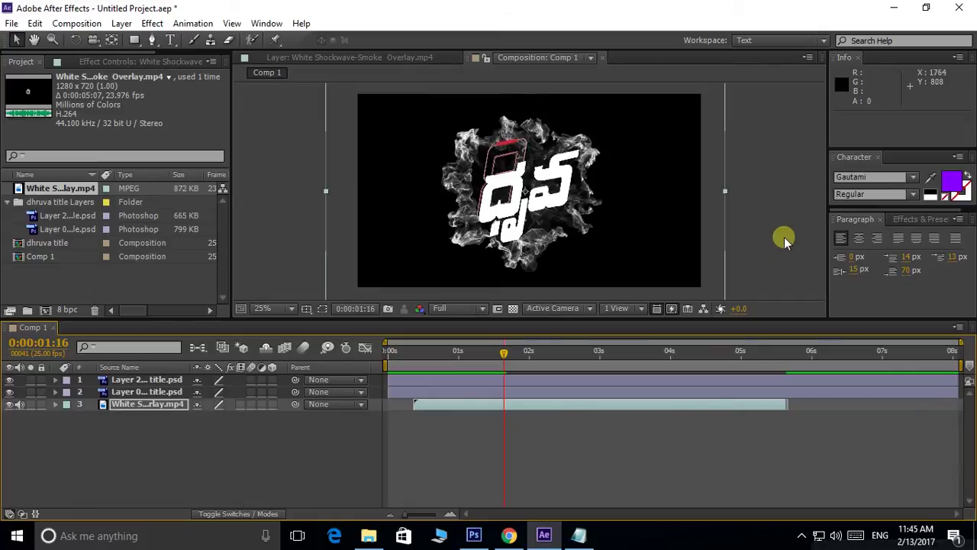
Copy the Color Vibrance page URL, scroll to Download, and apply VC Color Vibrance to the smoke.
left_click(925, 219)
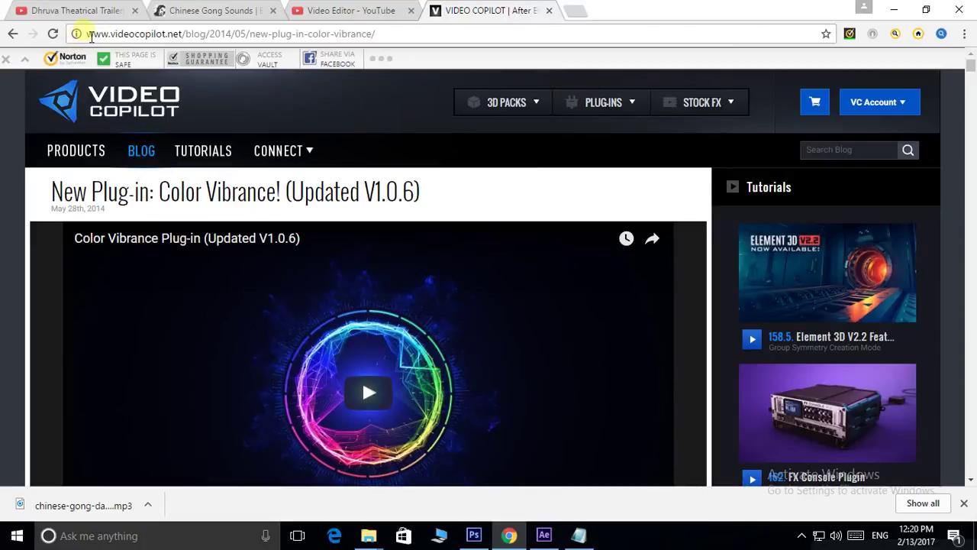
left_click_drag(91, 36, 419, 39)
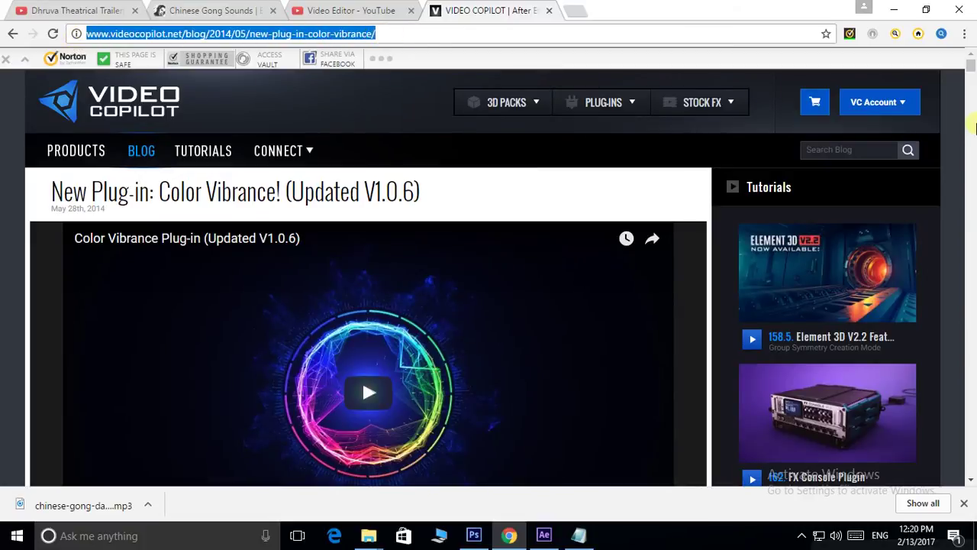
left_click(971, 72)
scroll(465, 275, "down", 5)
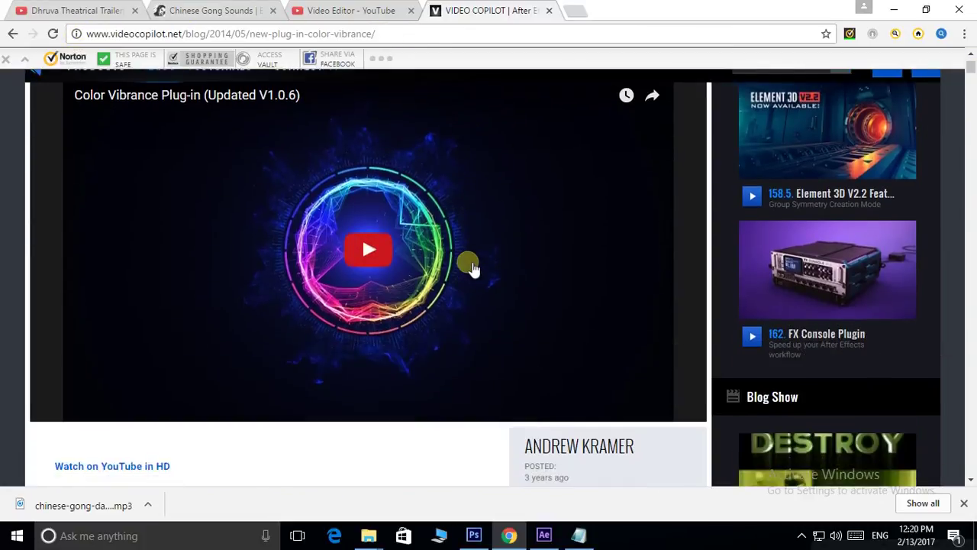
scroll(482, 265, "down", 3)
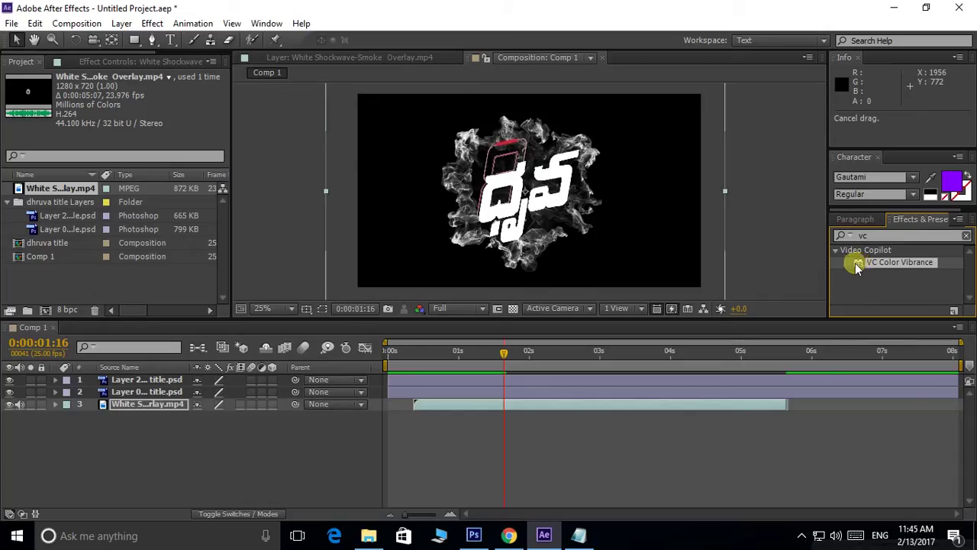
left_click_drag(857, 266, 515, 263)
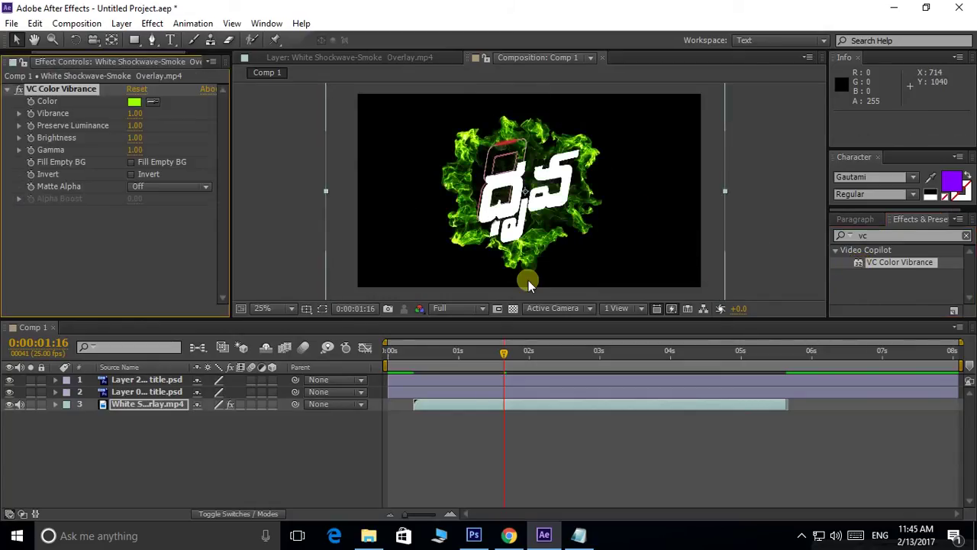
Tint the smoke a light cyan in VC Color Vibrance's Color picker.
left_click(133, 102)
left_click_drag(414, 338, 417, 371)
left_click(300, 277)
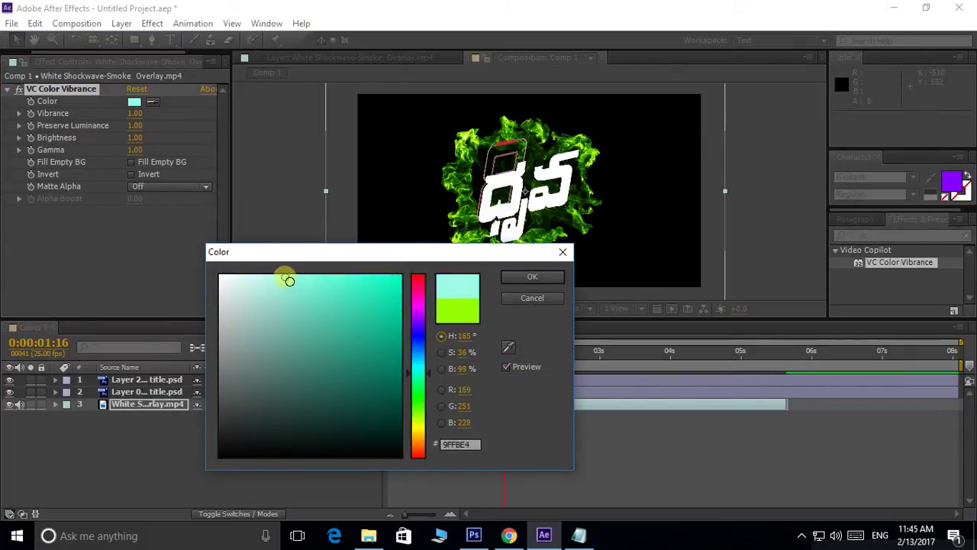
left_click(527, 276)
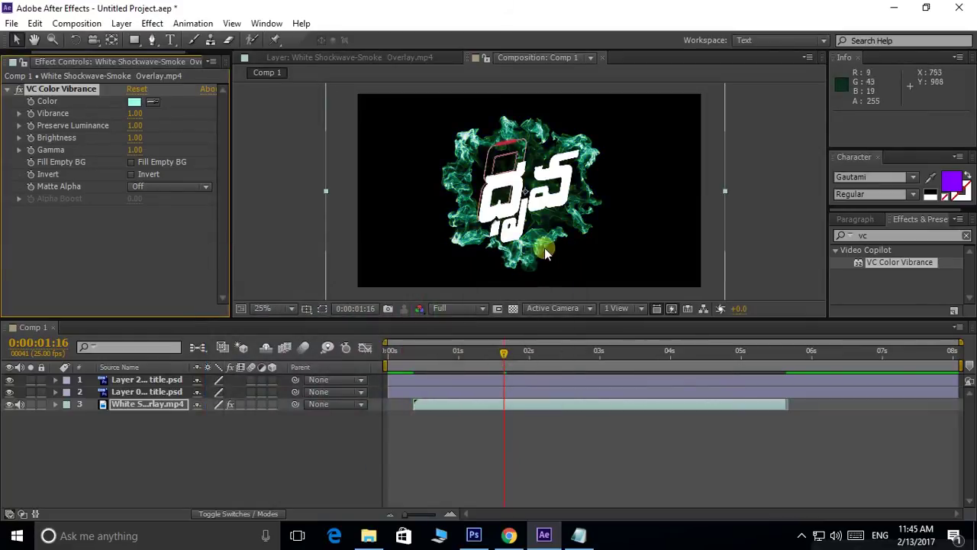
Compare with the Dhruva trailer and adjust the tint to sky blue 62BBE0.
scroll(503, 181, "down", 1)
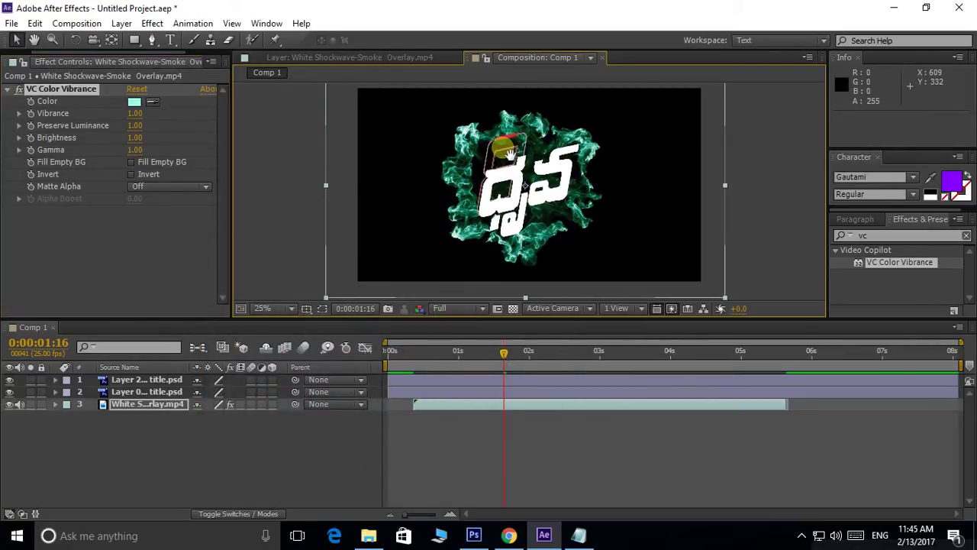
left_click(510, 537)
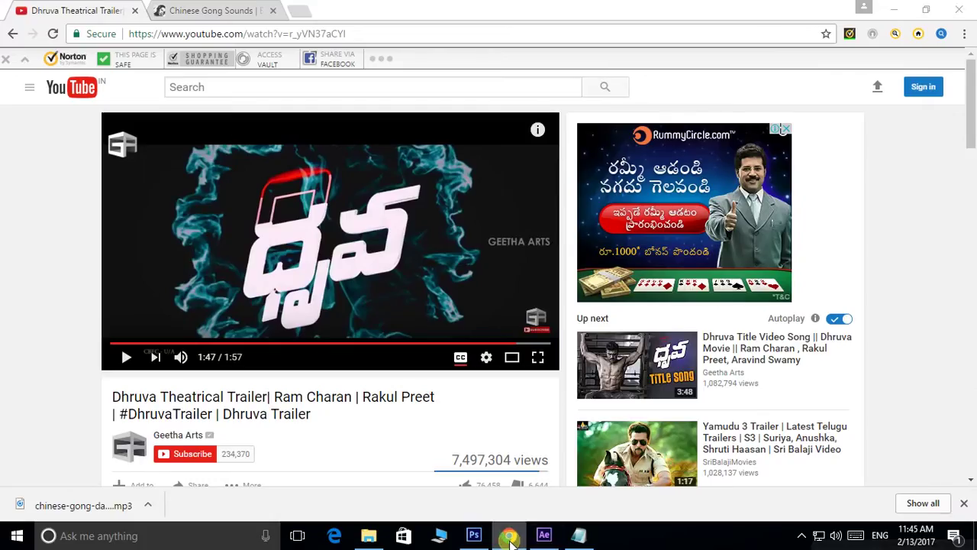
left_click(510, 537)
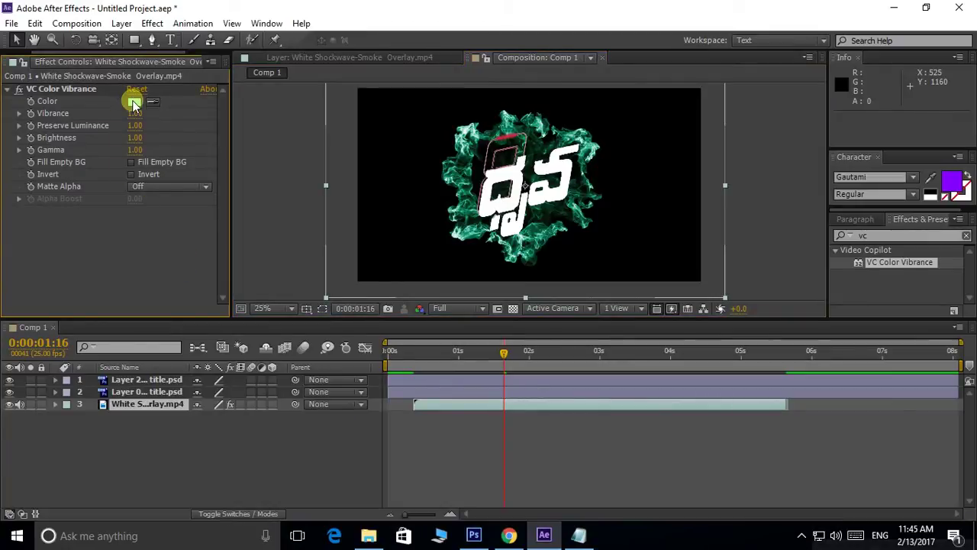
left_click(133, 103)
left_click_drag(426, 370, 427, 354)
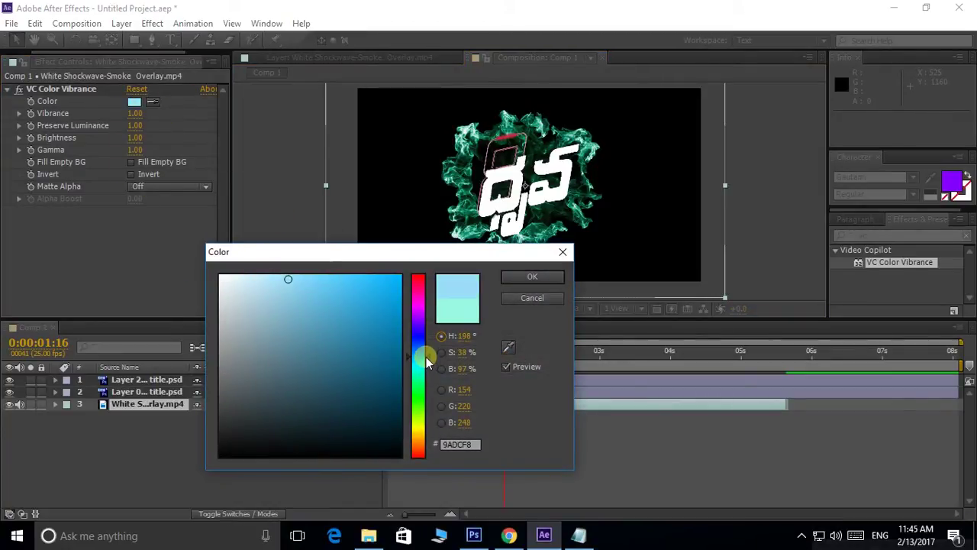
left_click(531, 277)
Preview, then reveal the title layers' Scale and Opacity keyframes to check their timing.
left_click_drag(500, 353, 322, 351)
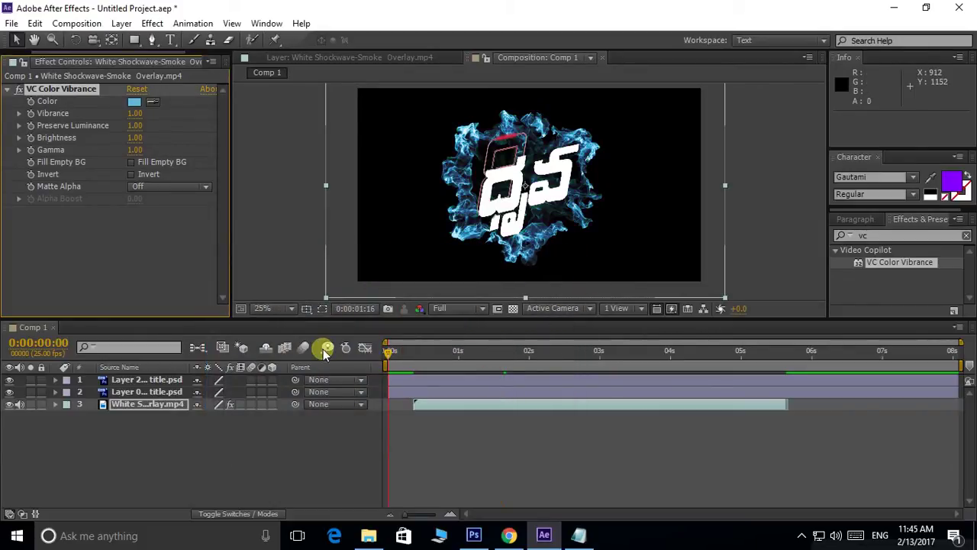
key("space")
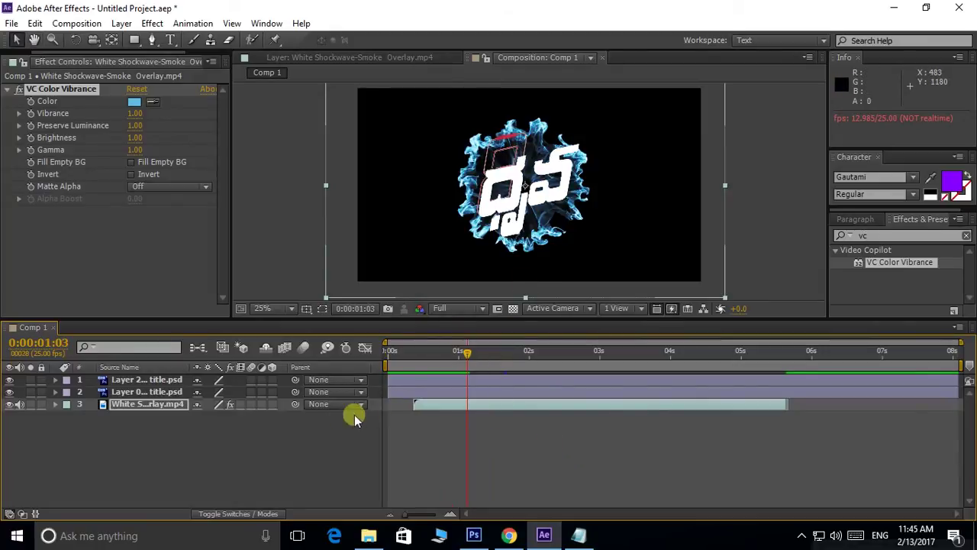
left_click(143, 379)
left_click(146, 393, "shift")
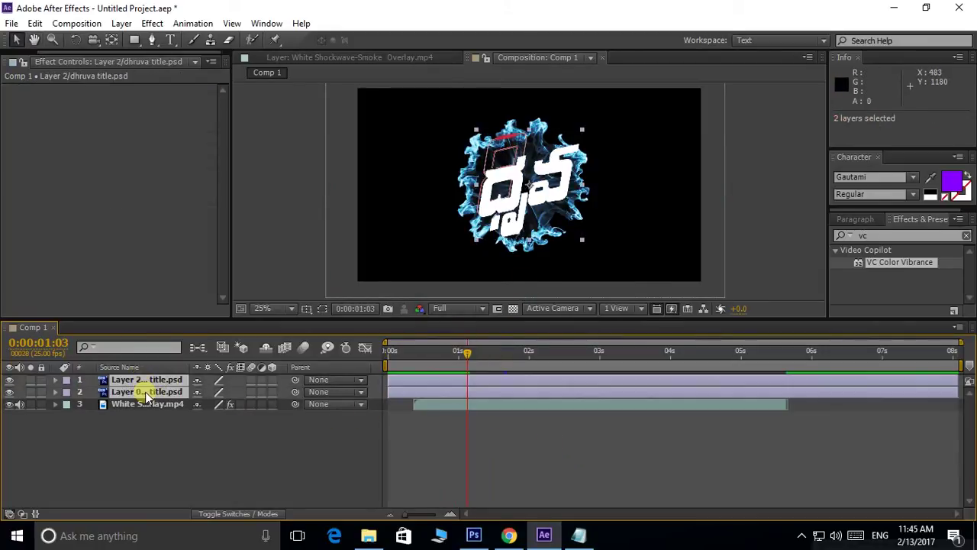
key("u")
left_click(434, 389)
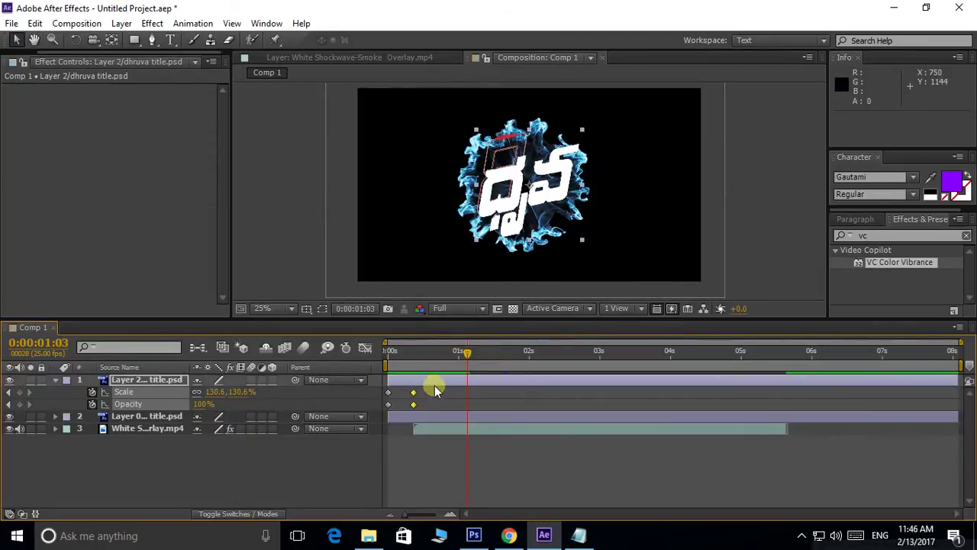
left_click(412, 393)
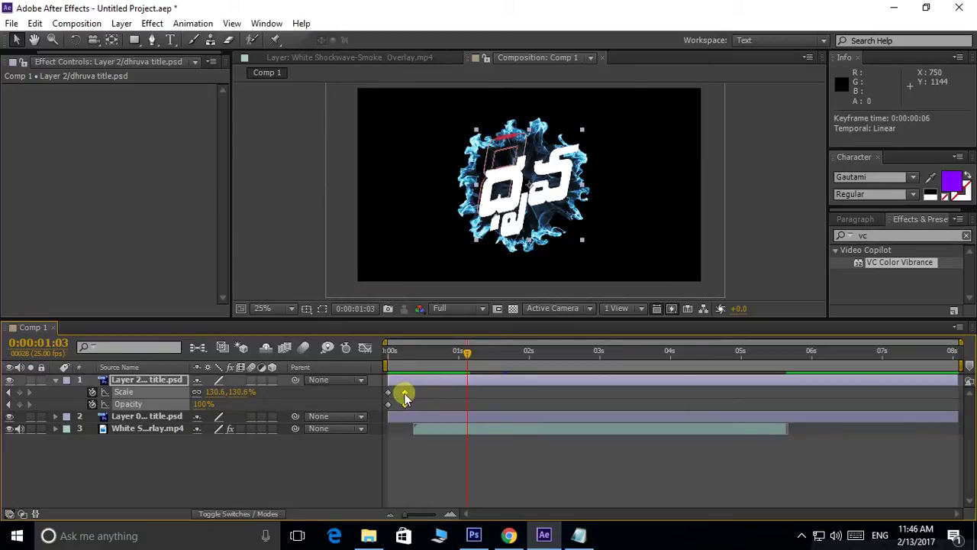
Move the smoke layer three frames earlier to start at 0:00:00:06 and preview.
left_click(430, 428)
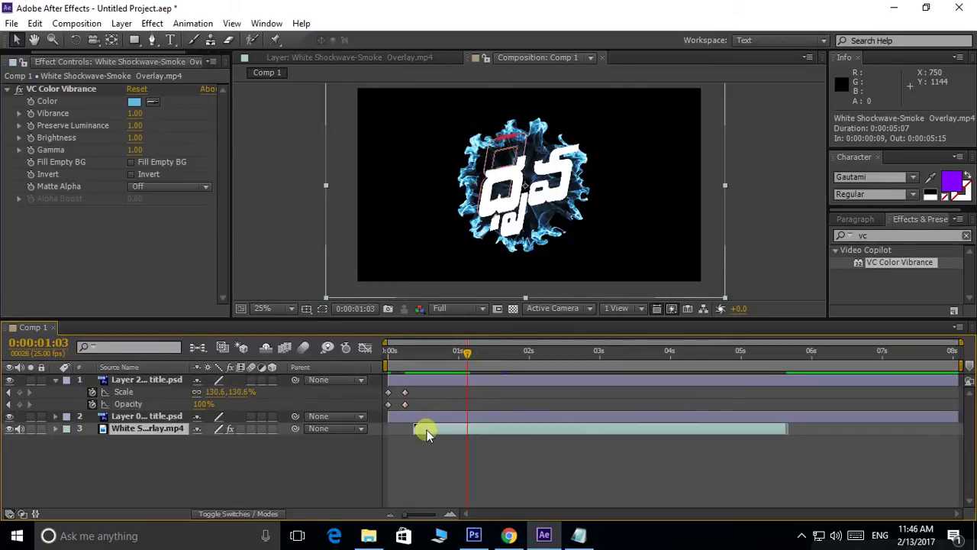
left_click_drag(464, 351, 294, 367)
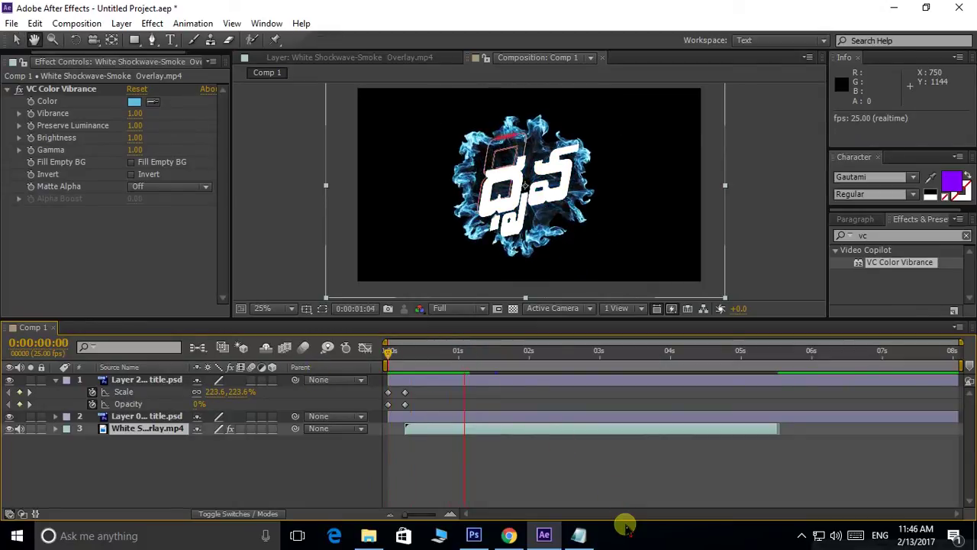
key("space")
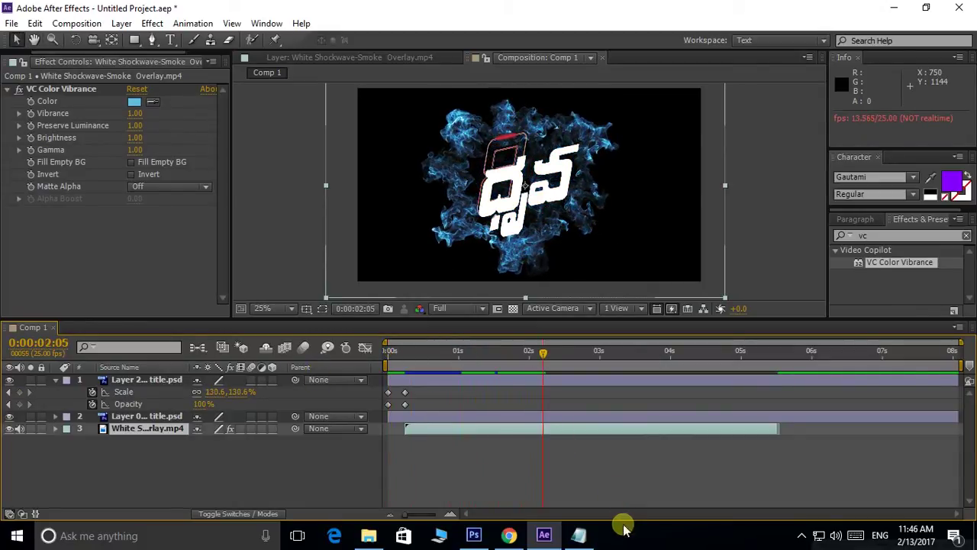
key("space")
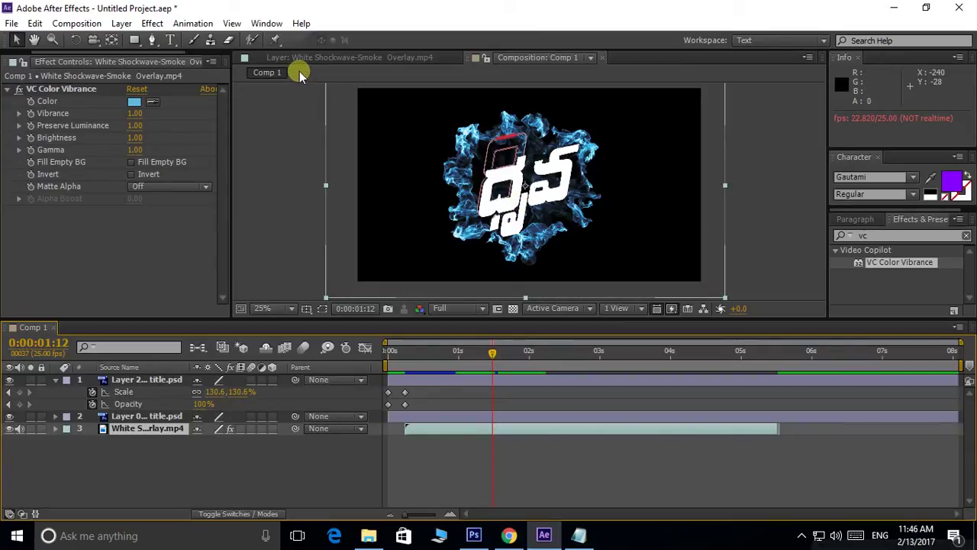
Import chinese-gong-daniel_simon.mp3 via the Project panel and place it in Comp 1 at 0:00:00:06.
left_click(265, 23)
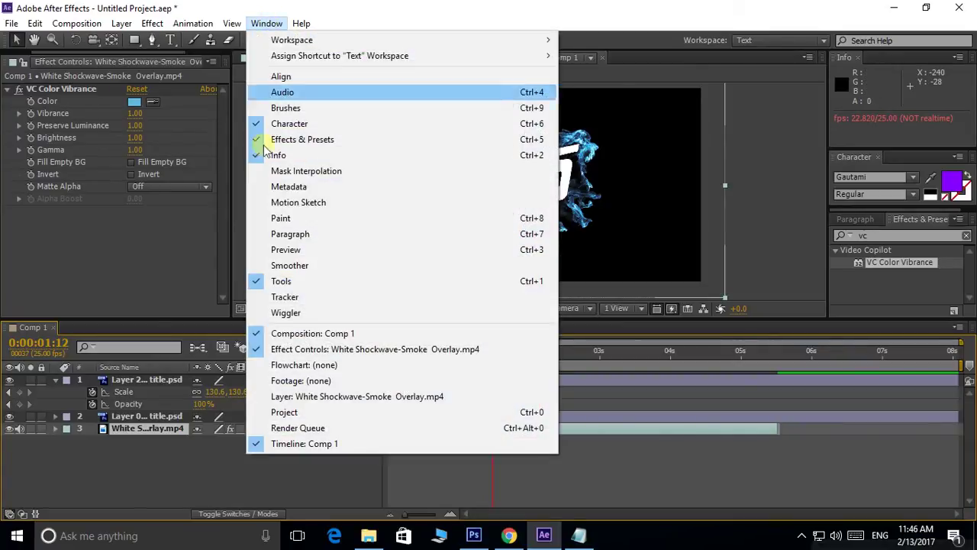
left_click(276, 412)
double_click(96, 280)
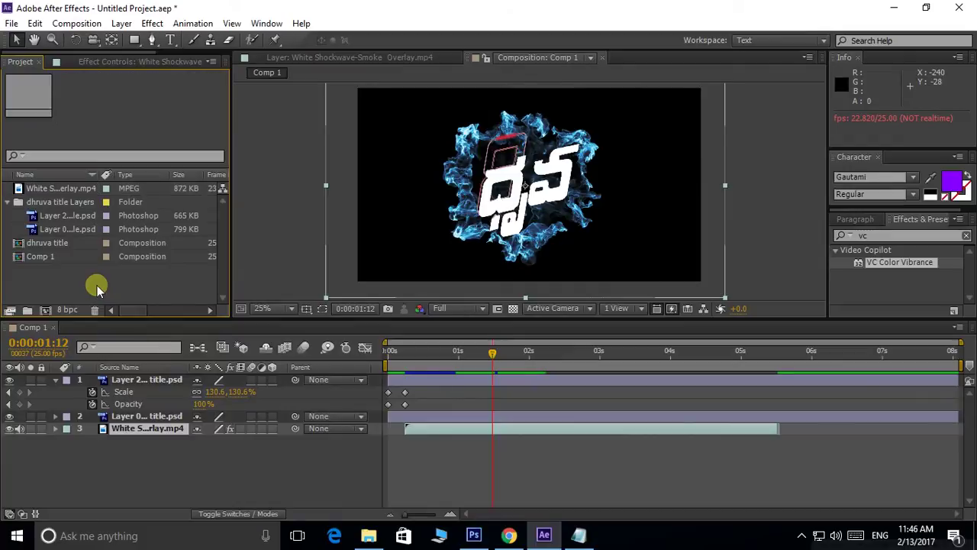
left_click(397, 197)
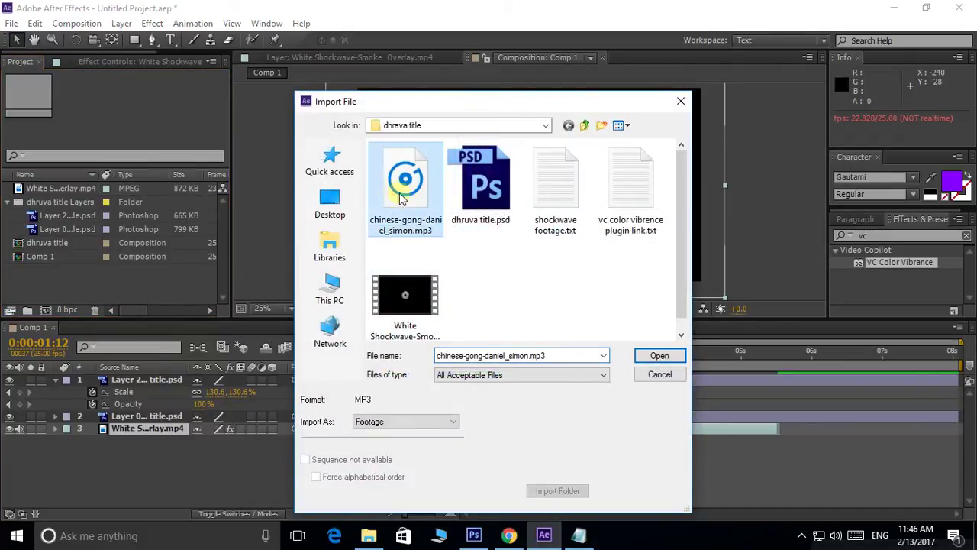
left_click(660, 356)
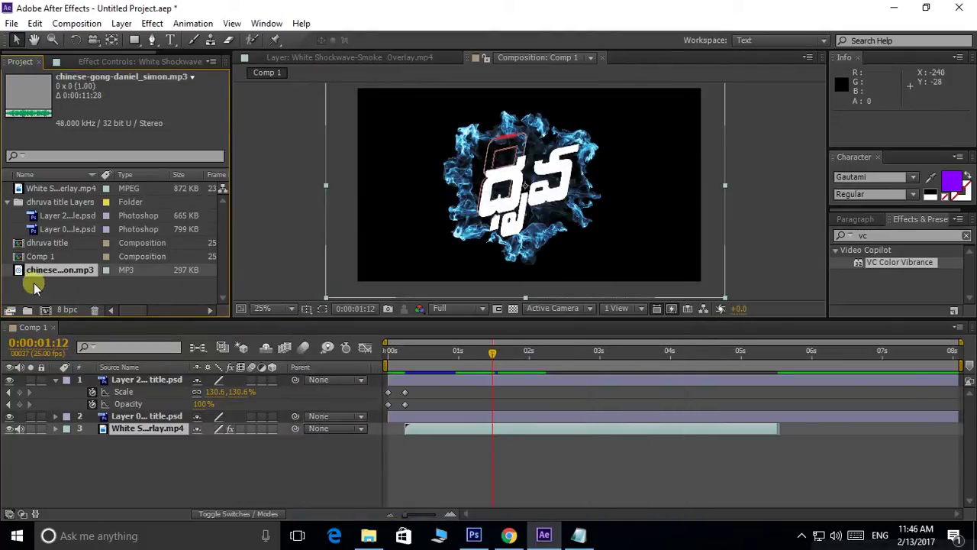
mouse_move(19, 275)
left_mouse_down()
mouse_move(44, 343)
mouse_move(144, 488)
mouse_move(431, 450)
left_mouse_up()
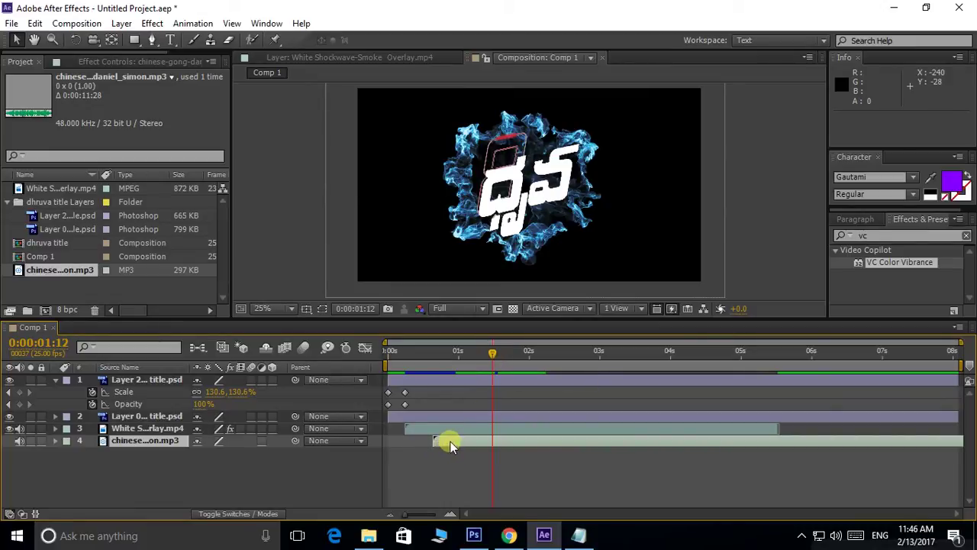
left_click_drag(451, 441, 436, 446)
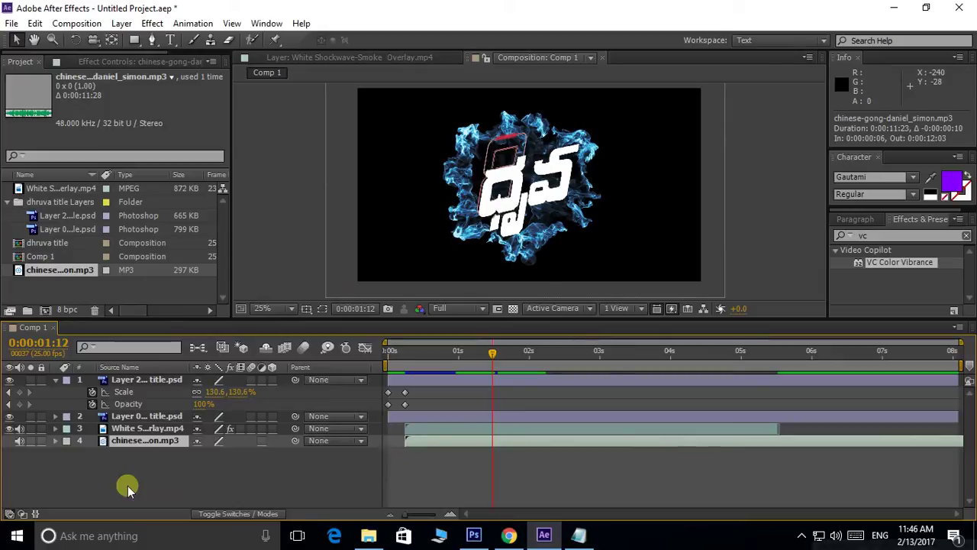
Display the gong layer's audio waveform and RAM-preview the title animation.
left_click(56, 442)
left_click(67, 453)
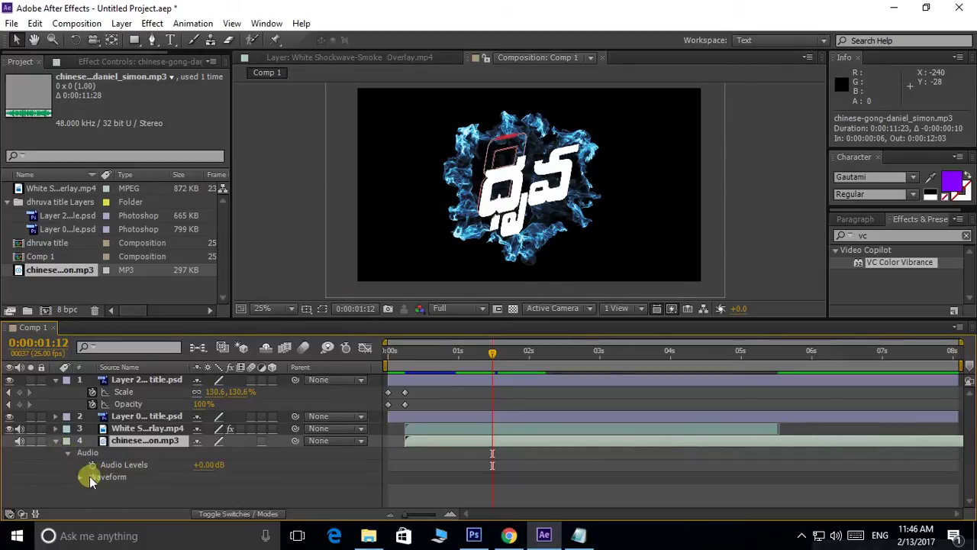
left_click(80, 478)
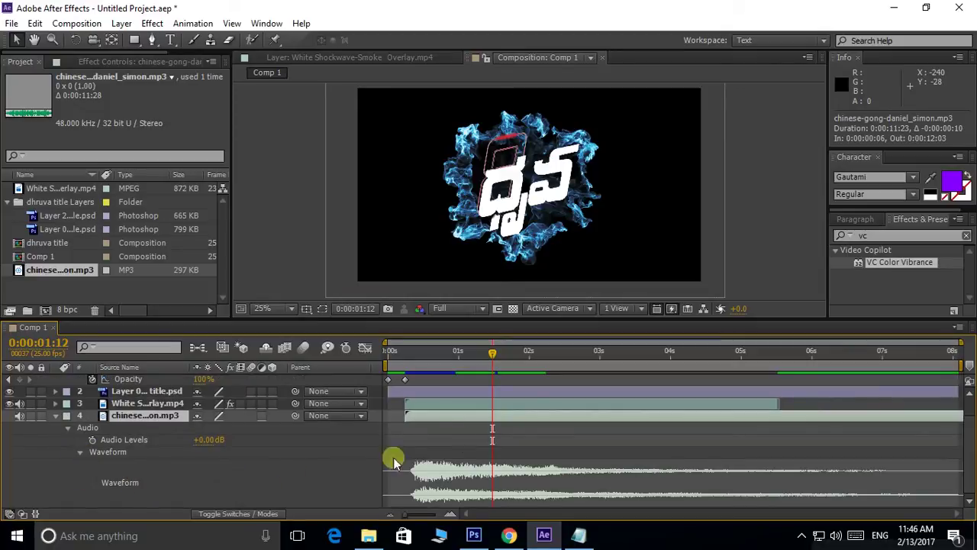
left_click_drag(492, 356, 409, 389)
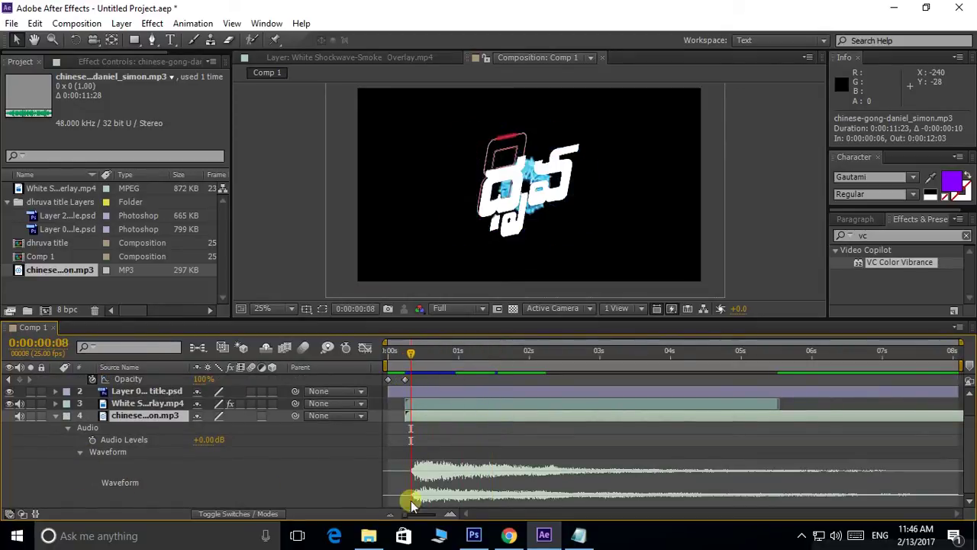
left_click_drag(411, 364, 366, 369)
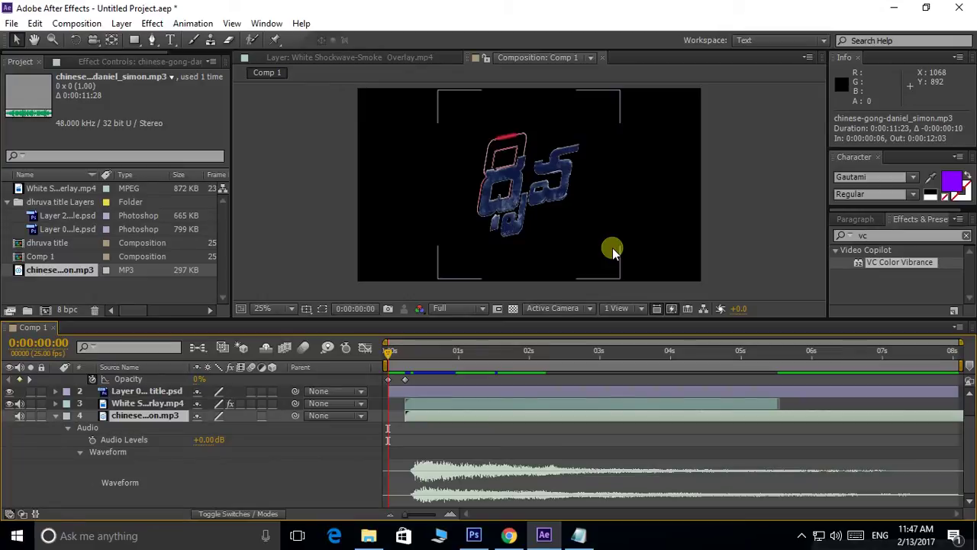
key("KP_0")
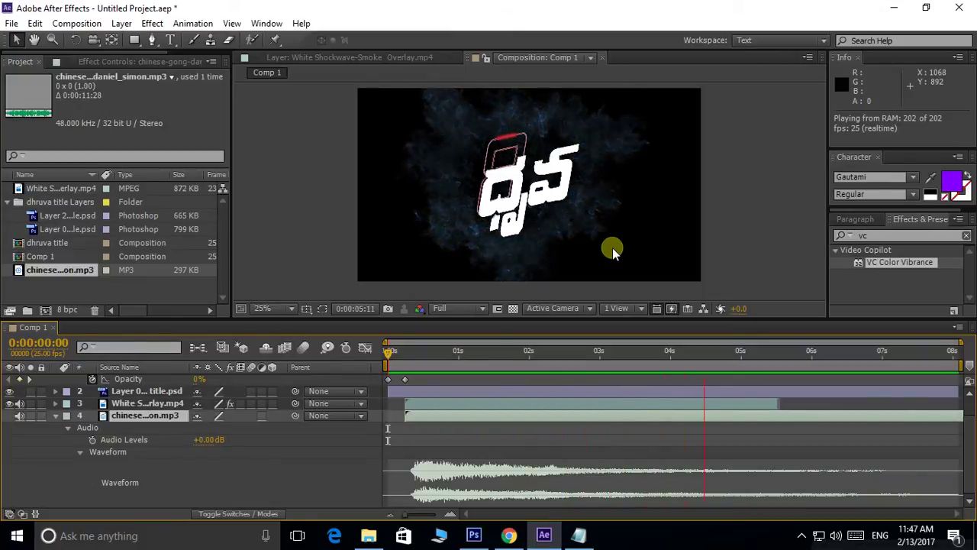
key("space")
End the work area at about 3 seconds, zoom the timeline to 0–4s, and preview.
left_click(599, 271)
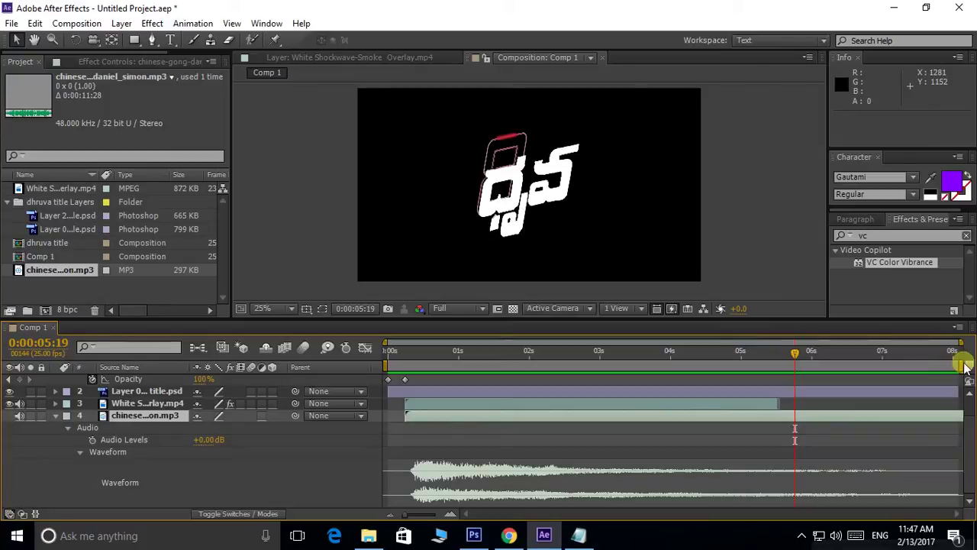
left_click_drag(960, 365, 598, 370)
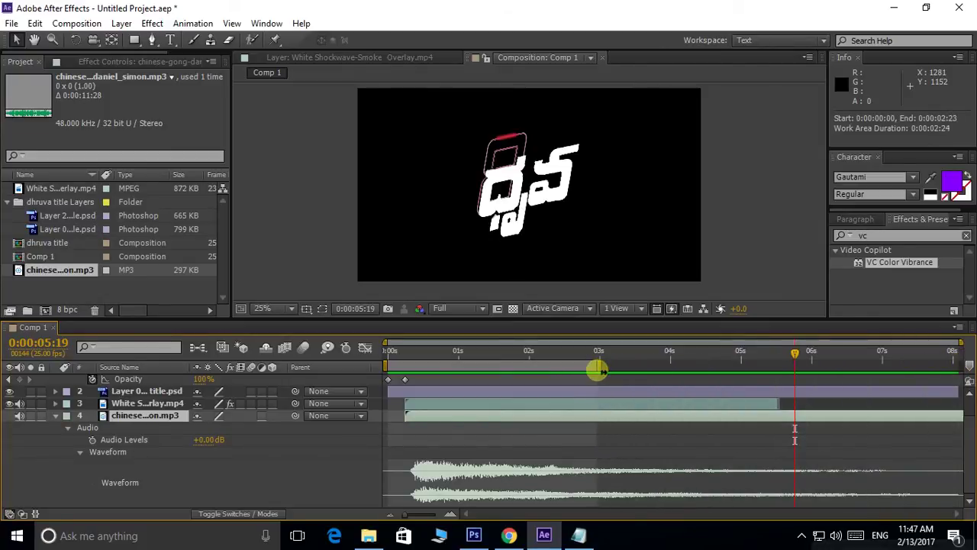
left_click_drag(960, 343, 736, 338)
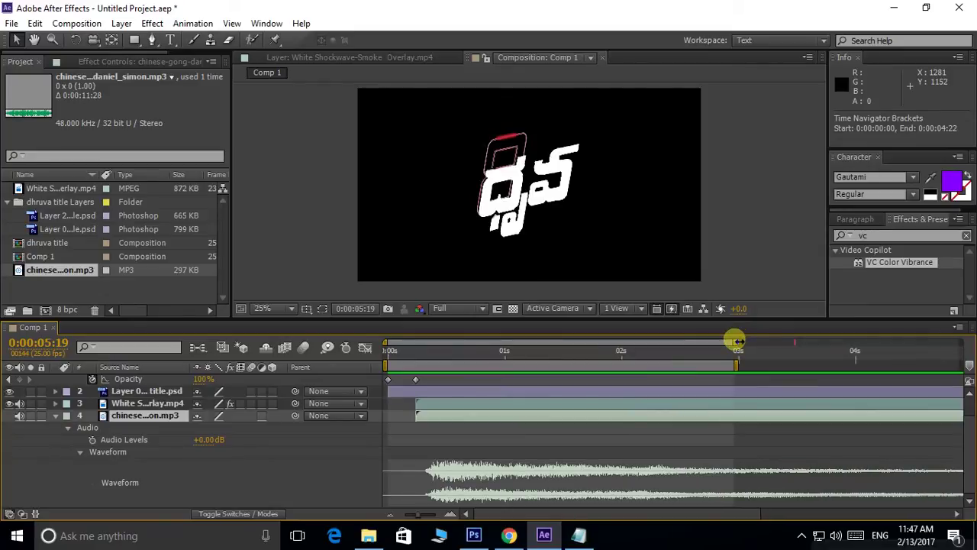
left_click_drag(416, 356, 313, 360)
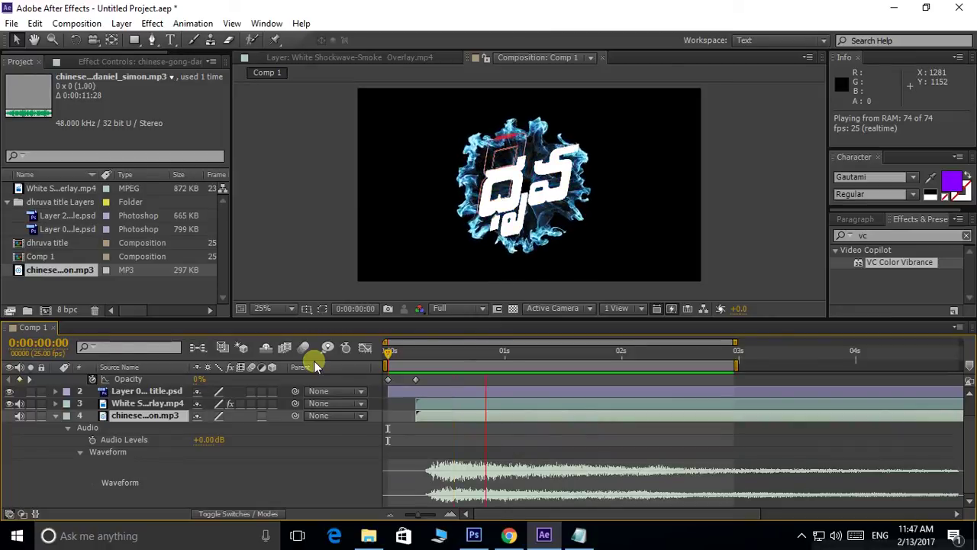
key("space")
key("grave")
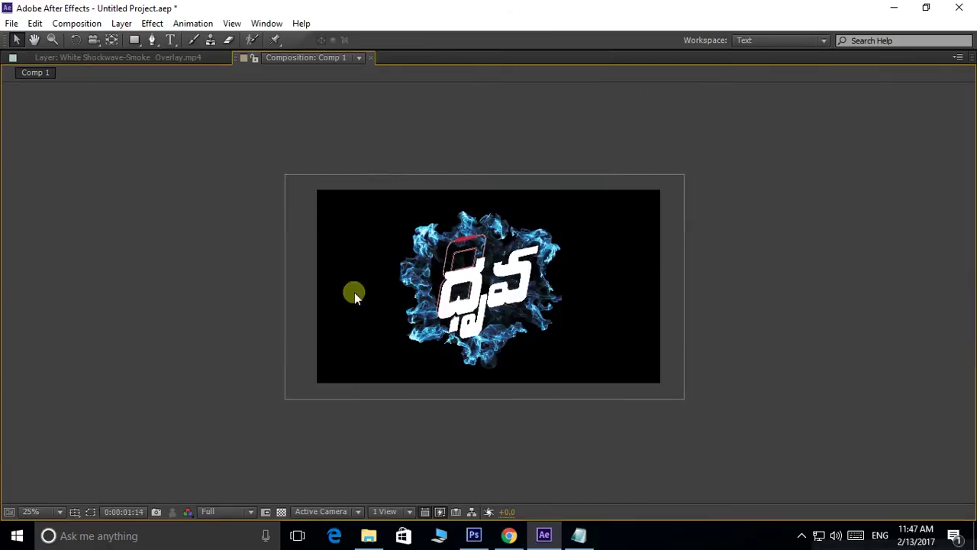
scroll(544, 241, "up", 2)
left_click_drag(543, 241, 532, 257)
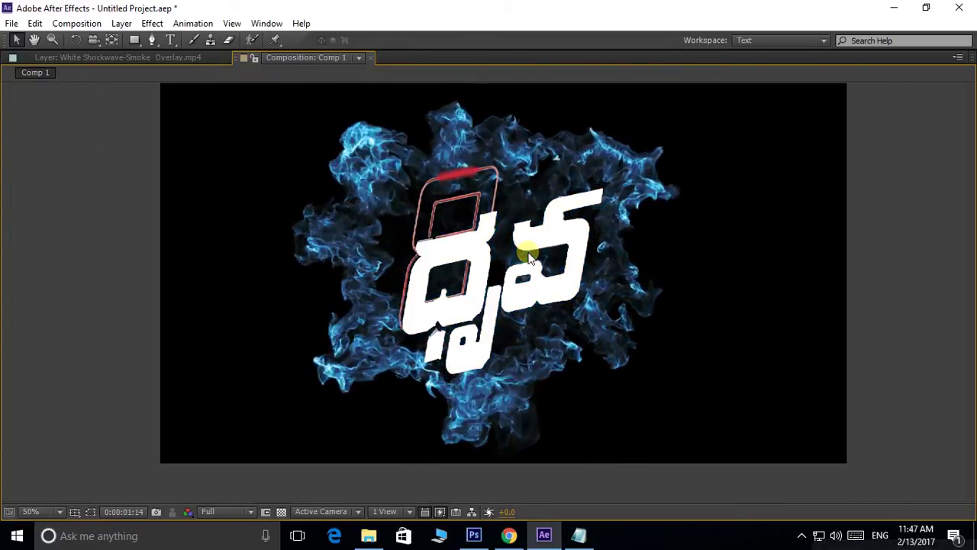
key("space")
key("grave")
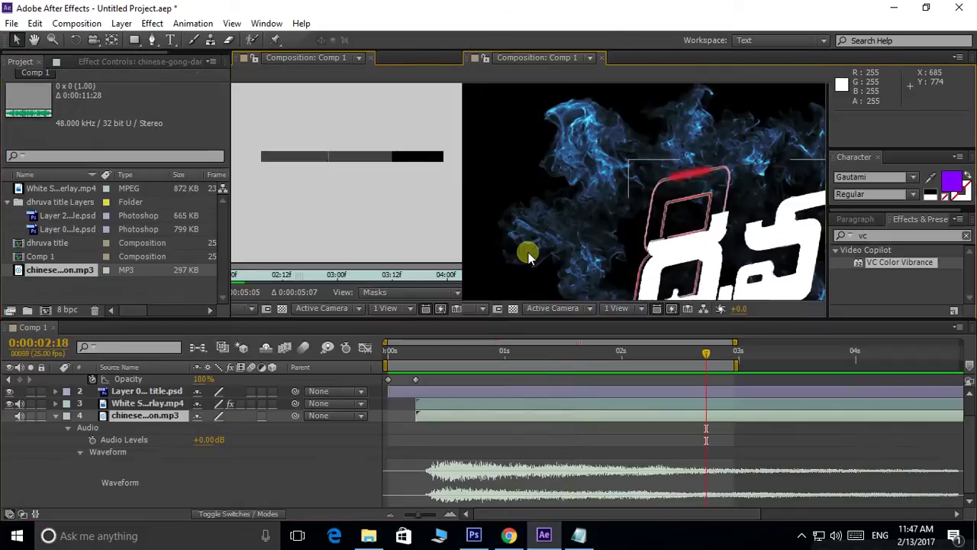
scroll(524, 273, "down", 1)
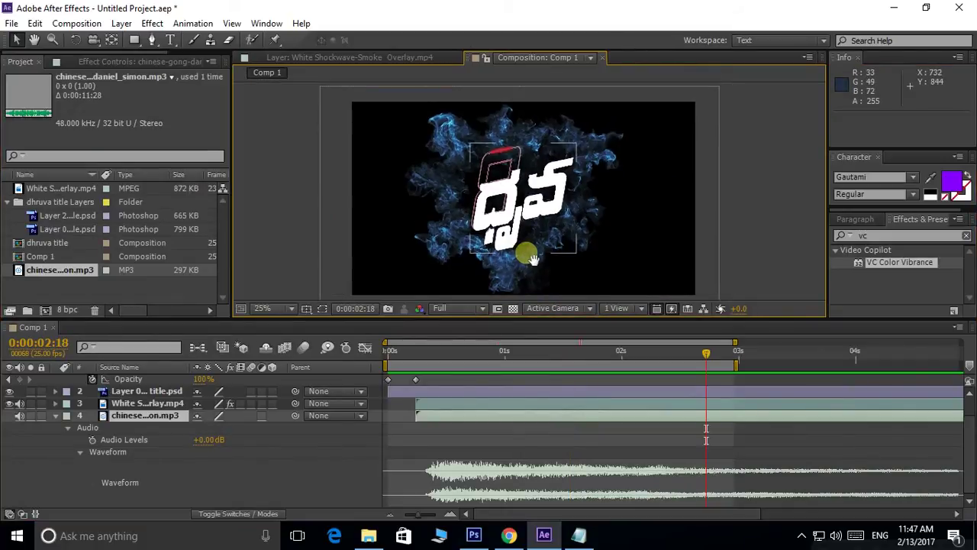
Change VC Color Vibrance's Color on the smoke layer to a pinkish purple.
left_click(128, 402)
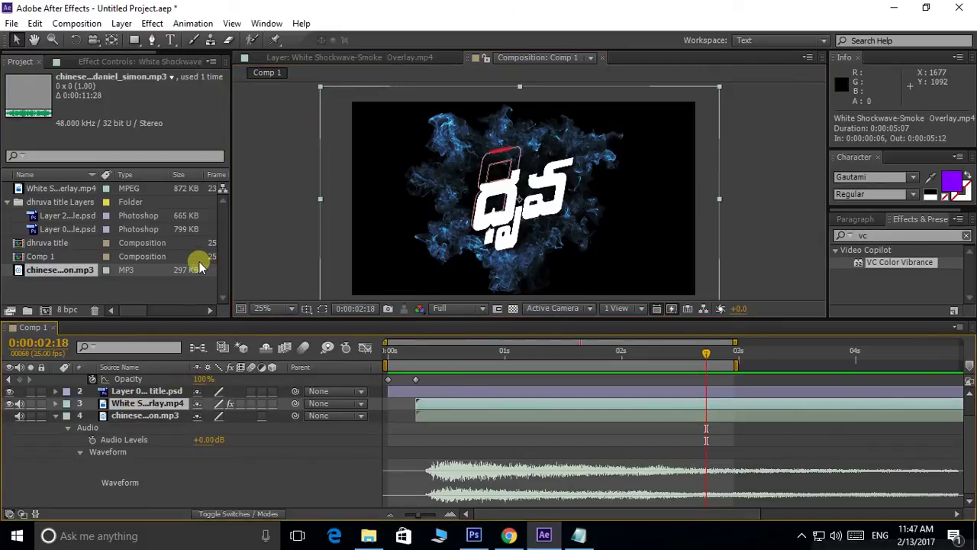
left_click(148, 61)
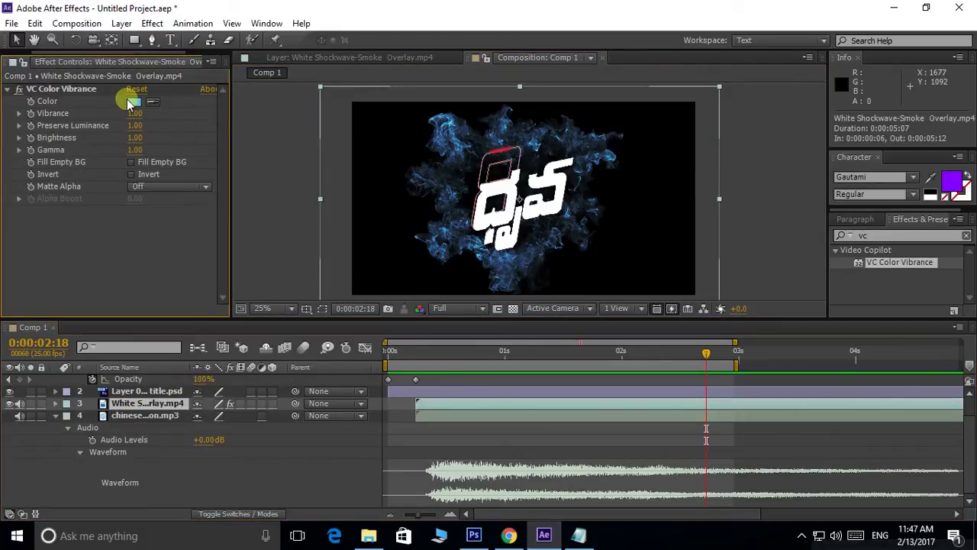
left_click(132, 102)
left_click_drag(421, 334, 422, 305)
left_click(544, 277)
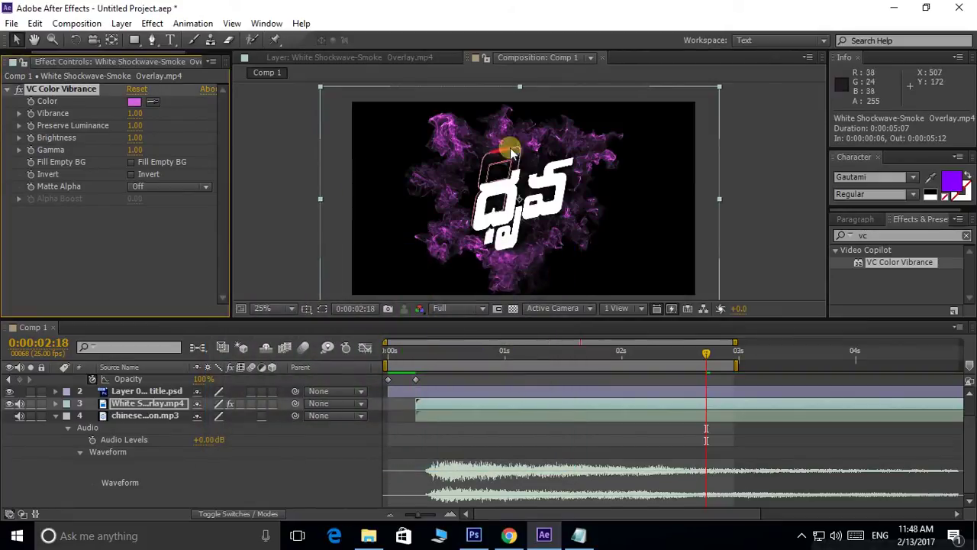
RAM-preview the purple-tinted smoke from the start of the composition.
left_click_drag(703, 353, 340, 379)
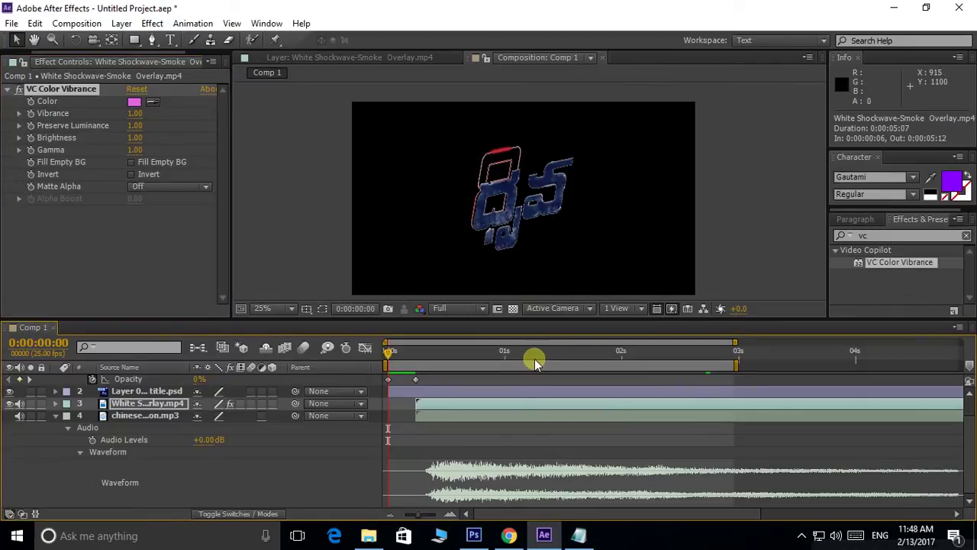
key("space")
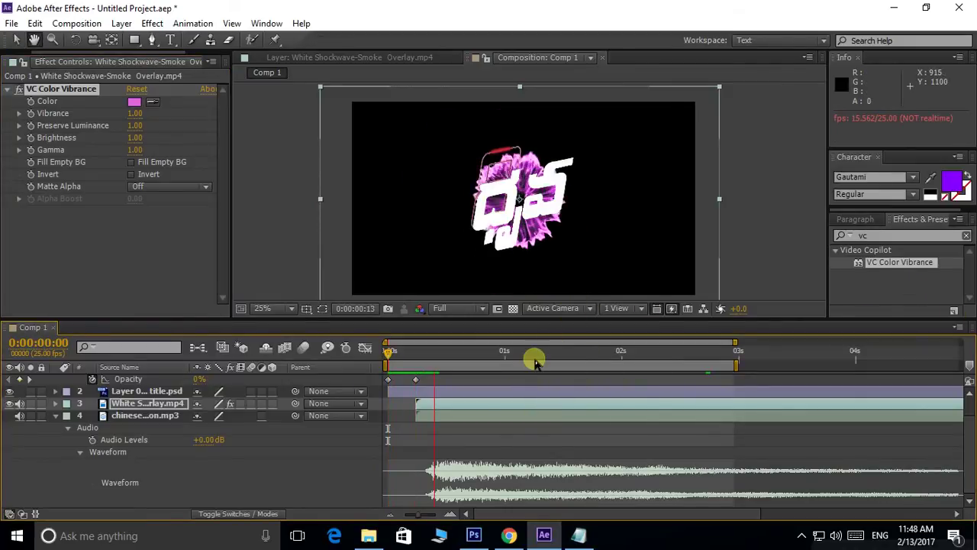
left_click(464, 354)
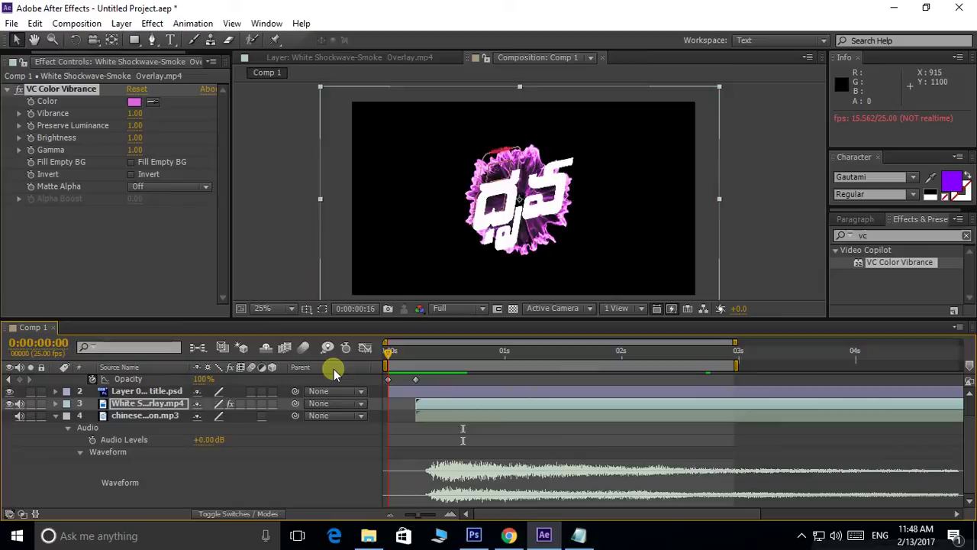
key("KP_0")
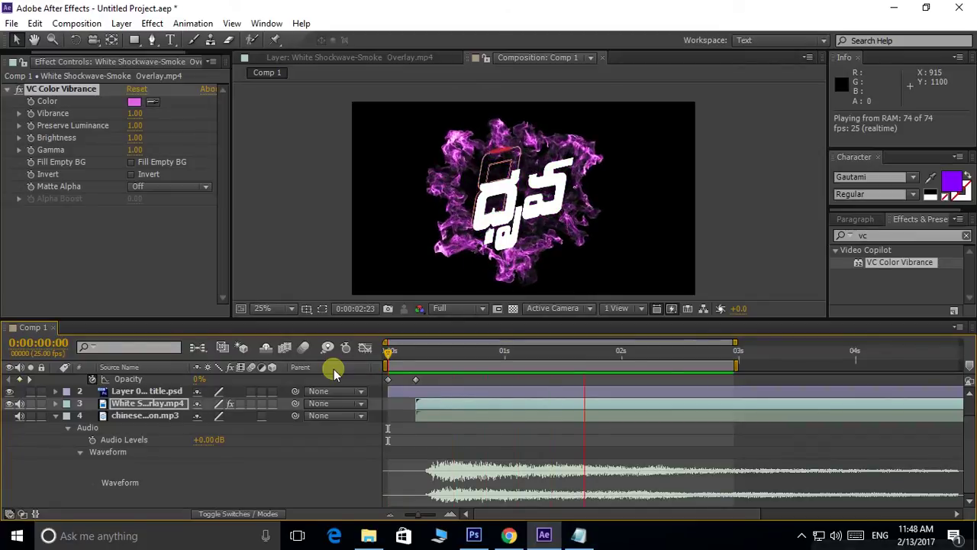
key("space")
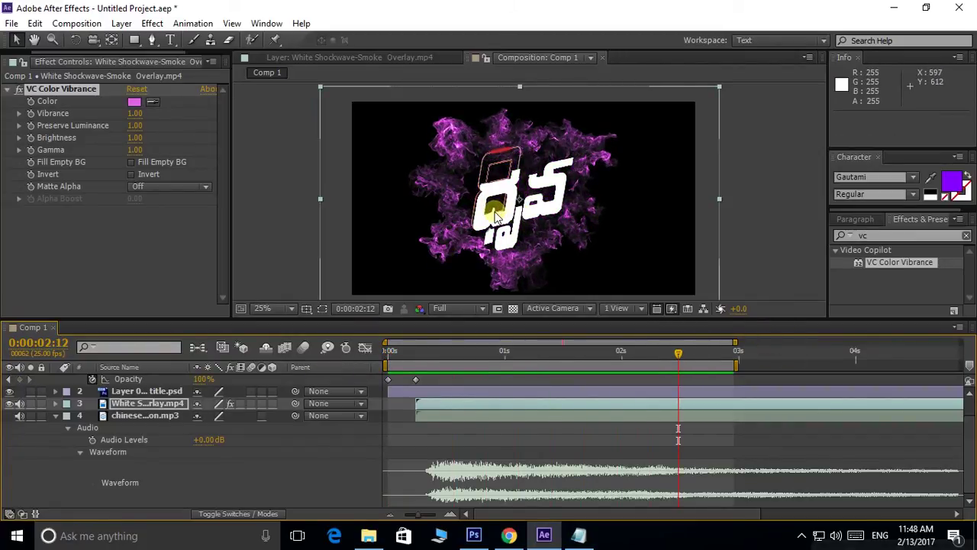
Show Scale for both title layers and set a starting Scale keyframe on Layer 0.
left_click_drag(684, 359, 421, 356)
scroll(229, 432, "up", 1)
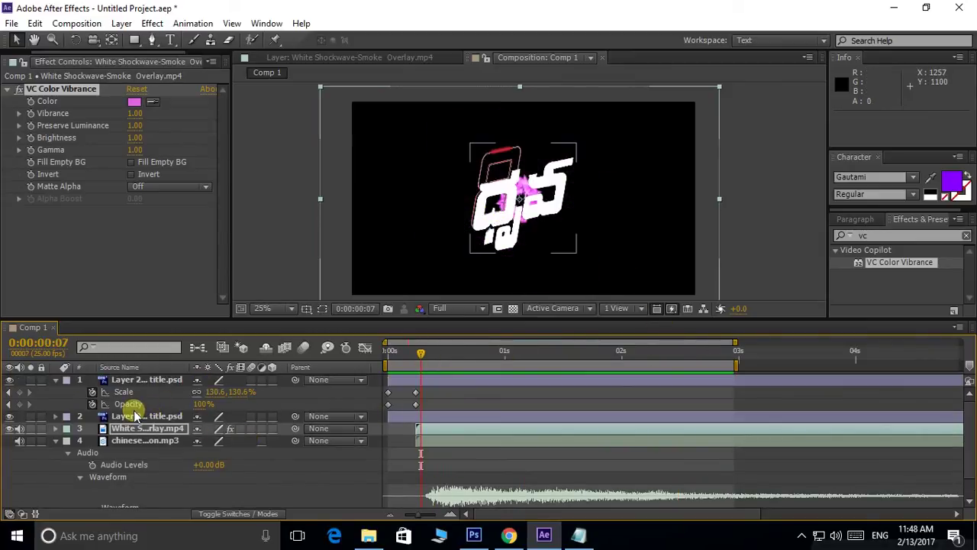
left_click(134, 416)
left_click(141, 380, "ctrl")
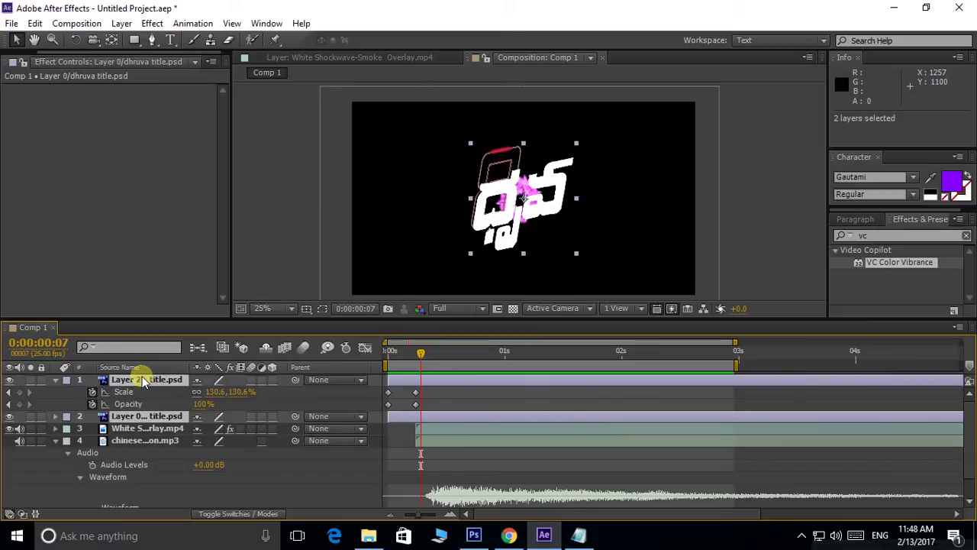
key("s")
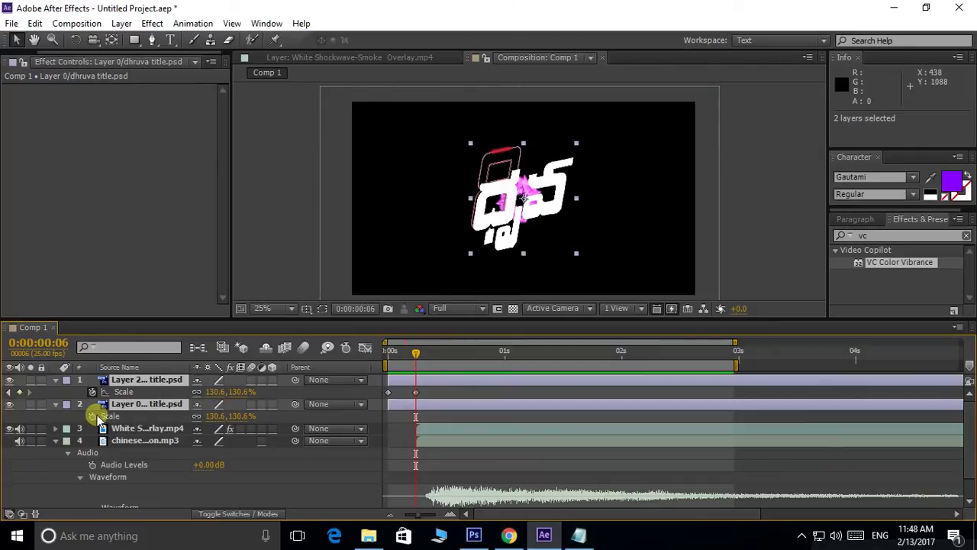
left_click(92, 416)
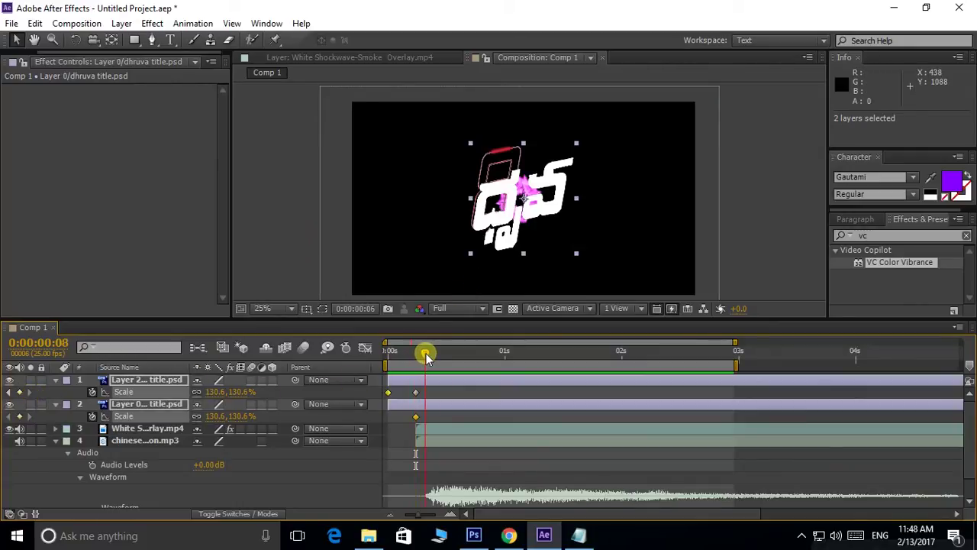
At 0:00:02:00 set both titles' Scale to 93.6%, then RAM-preview.
left_click_drag(440, 355, 627, 359)
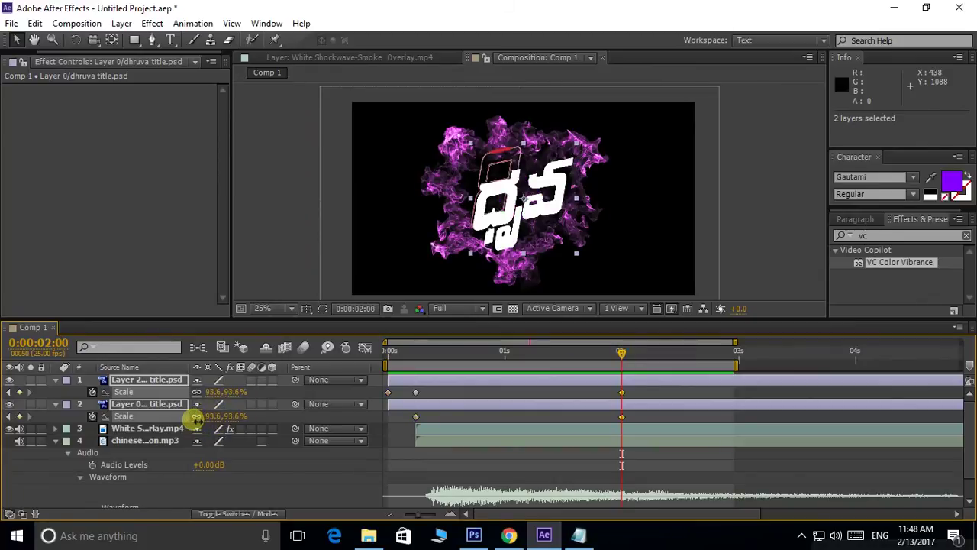
left_click_drag(196, 417, 211, 416)
left_click_drag(604, 358, 386, 370)
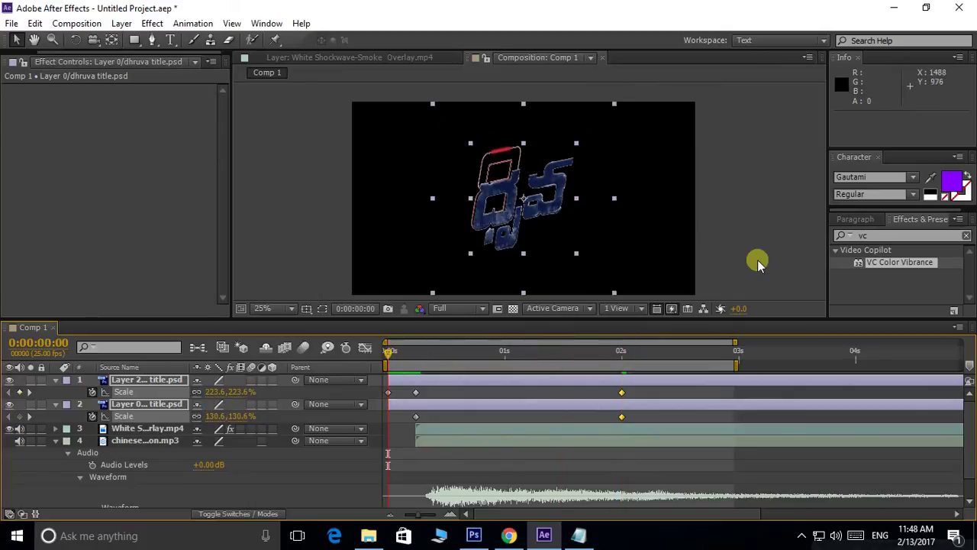
left_click(745, 201)
key("KP_0")
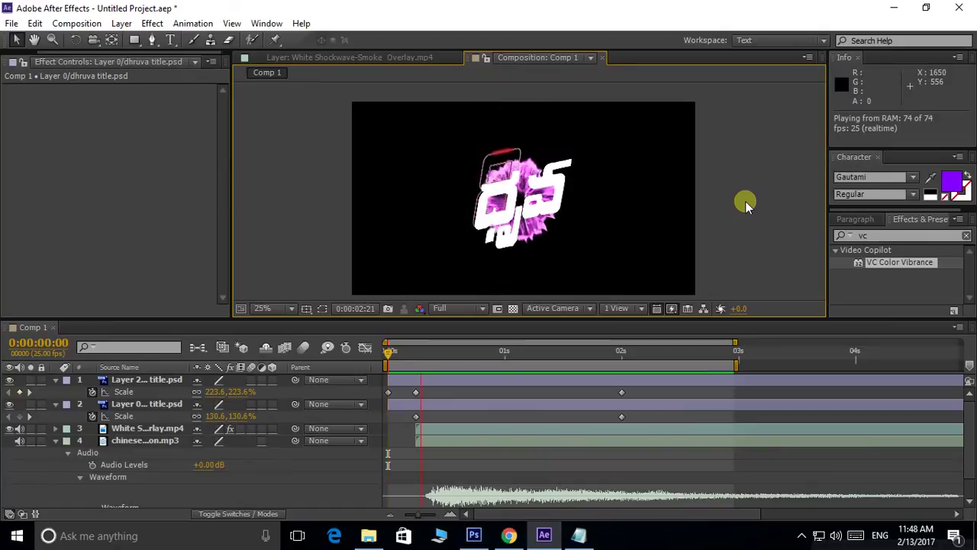
key("space")
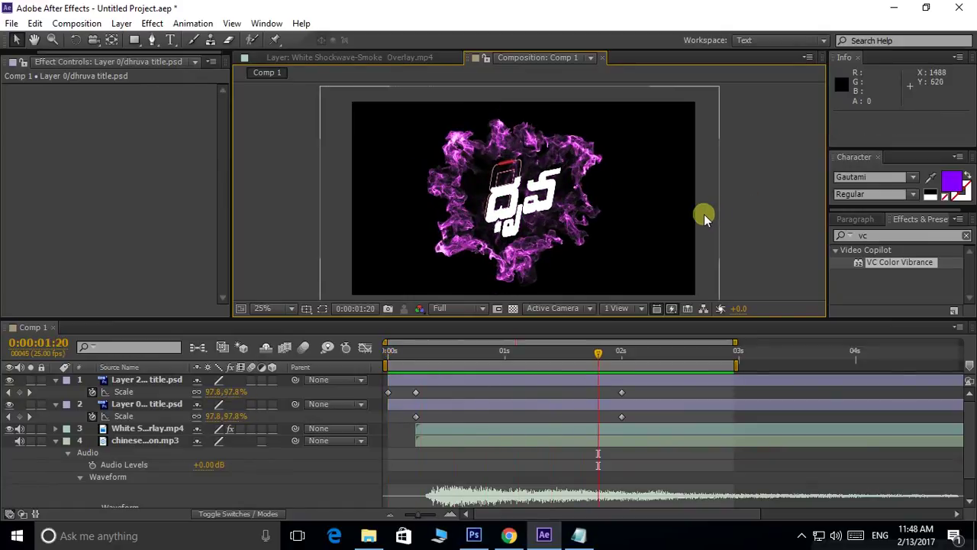